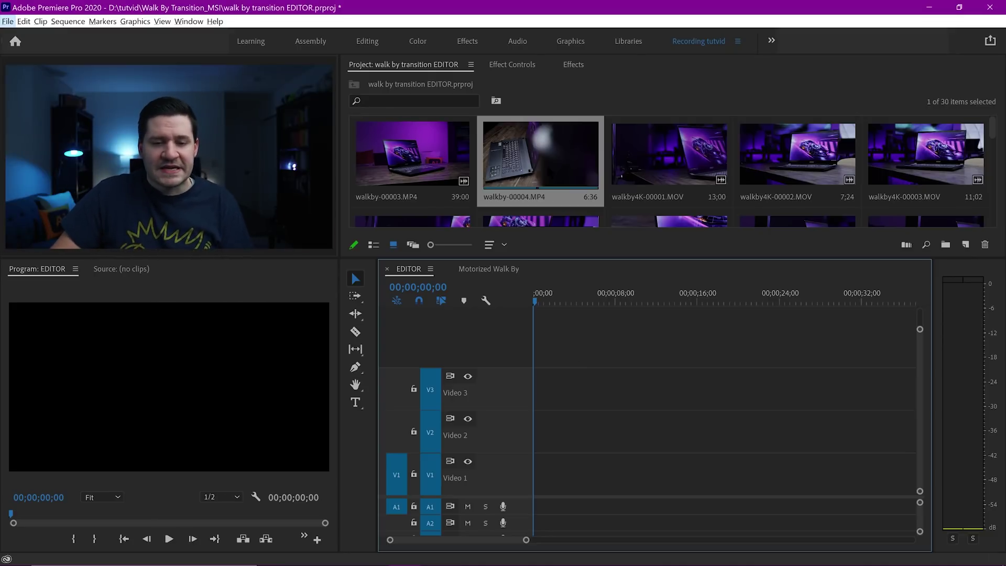
# Step: Preview the finished Motorized Walk By sequence, then go back to the empty EDITOR sequence
pyautogui.click(569, 162)
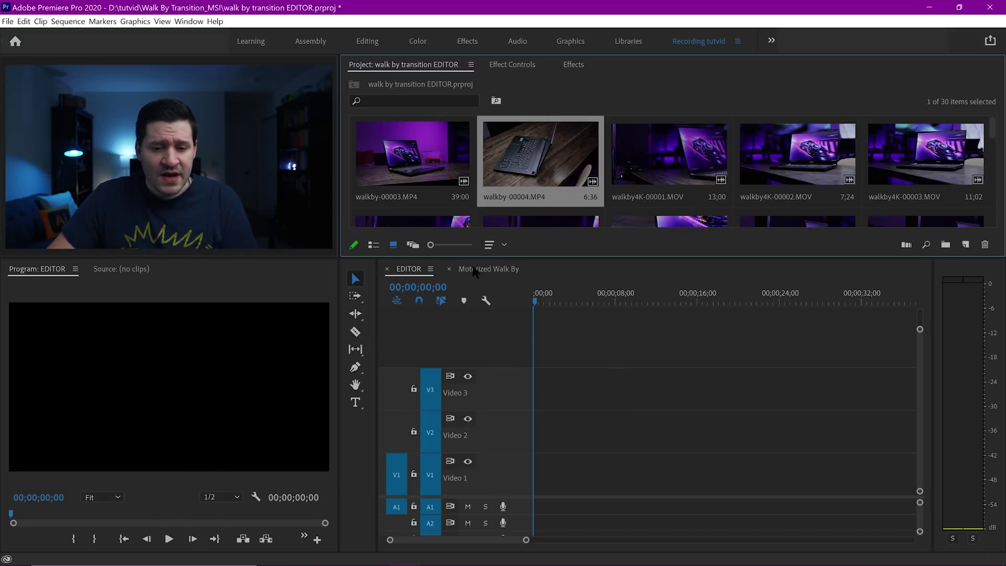
pyautogui.click(491, 269)
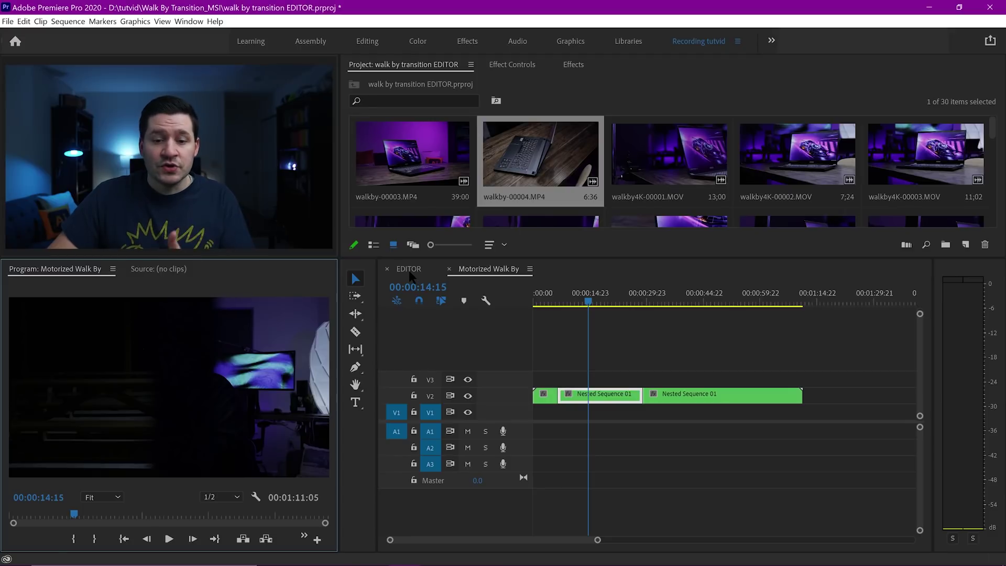
pyautogui.click(409, 271)
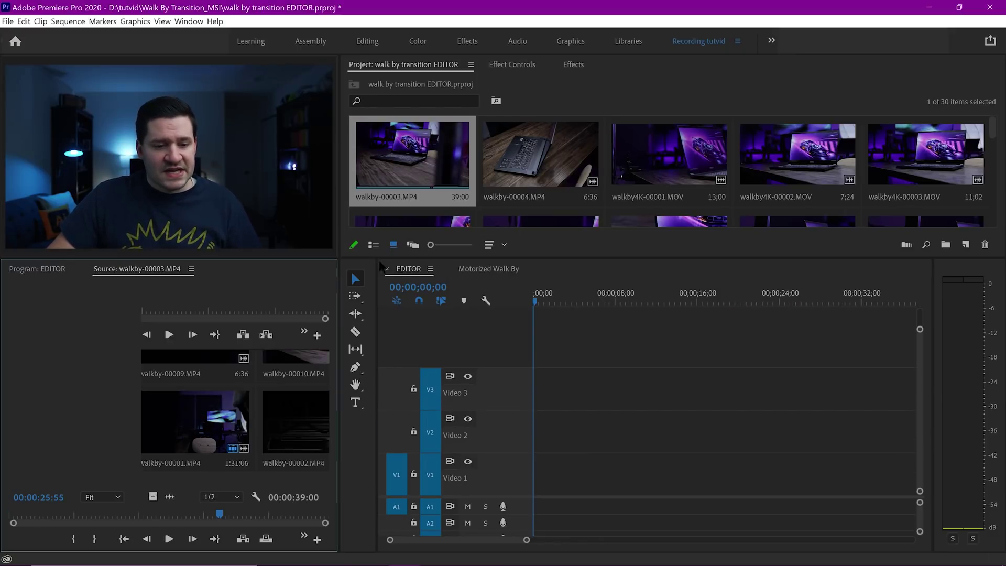
# Step: Preview walkby-00003 full-screen and browse the walkby clips in the Project bin
pyautogui.hotkey('shift', '`')
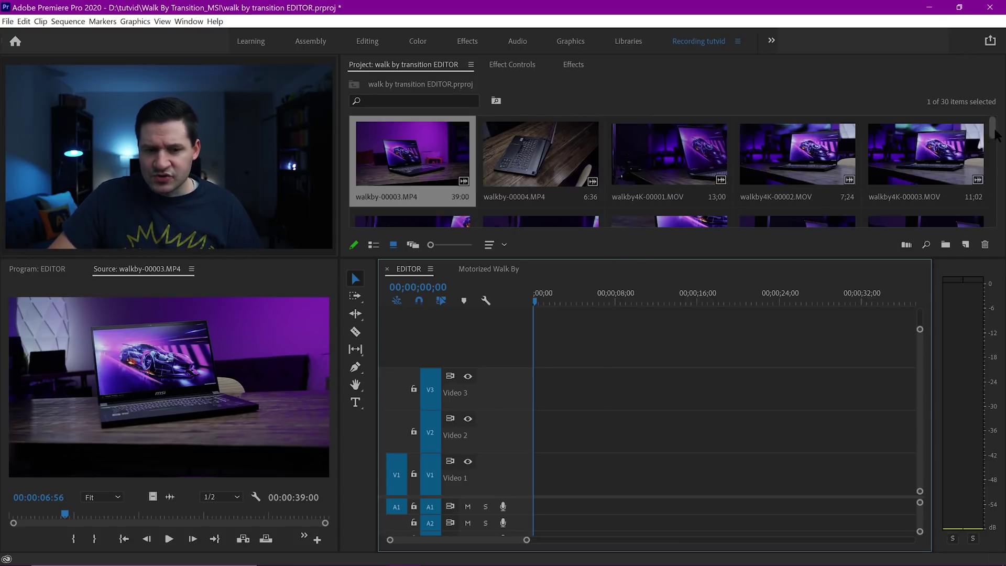
pyautogui.moveTo(993, 128); pyautogui.dragTo(1001, 110)
pyautogui.click(822, 156)
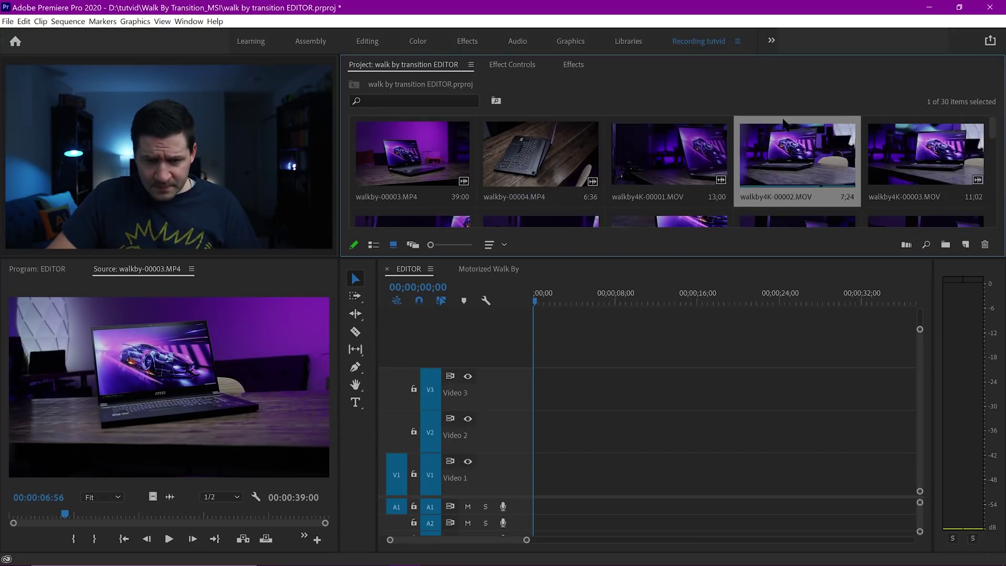
pyautogui.press('Left')
pyautogui.click(815, 178)
pyautogui.click(540, 158)
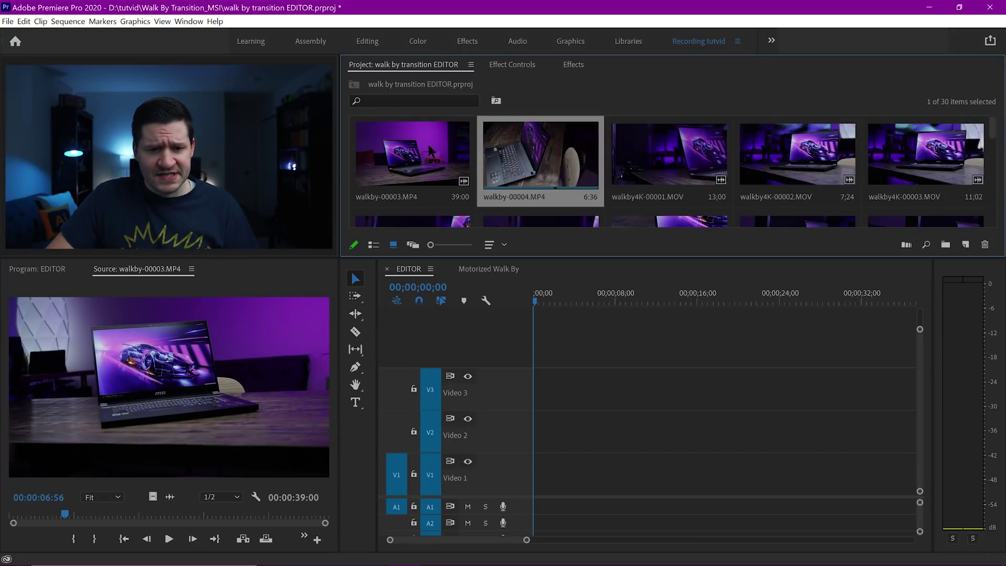
pyautogui.click(670, 157)
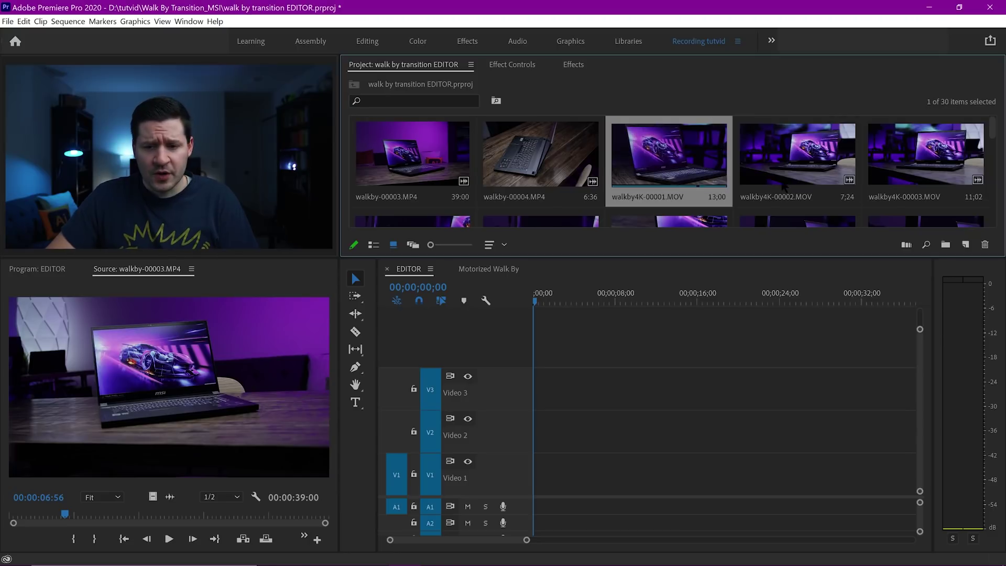
# Step: Select both walkby4K-00001 and walkby4K-00002 together in the Project bin
pyautogui.moveTo(825, 186); pyautogui.dragTo(758, 157)
pyautogui.press('Left')
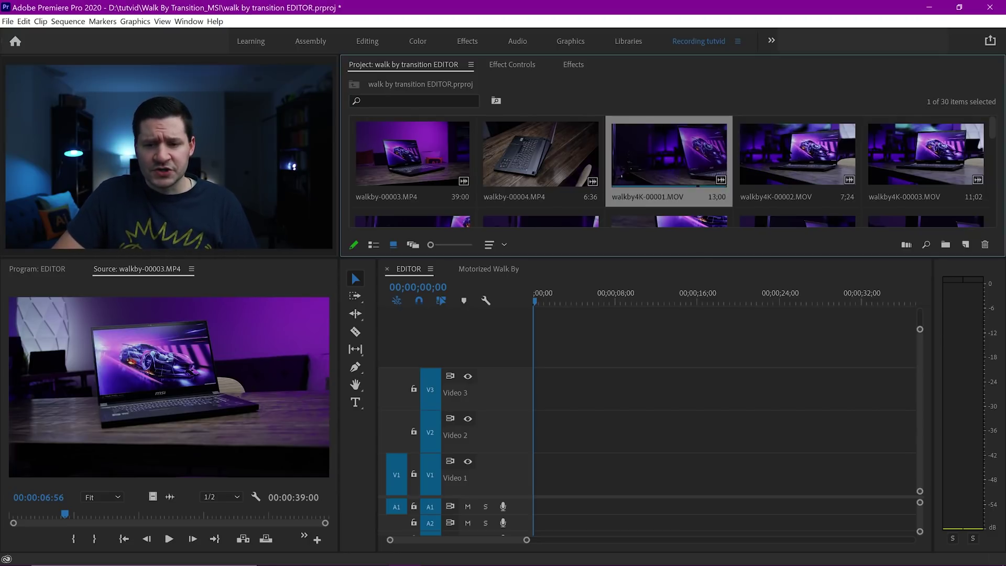
pyautogui.click(759, 157)
pyautogui.click(695, 137)
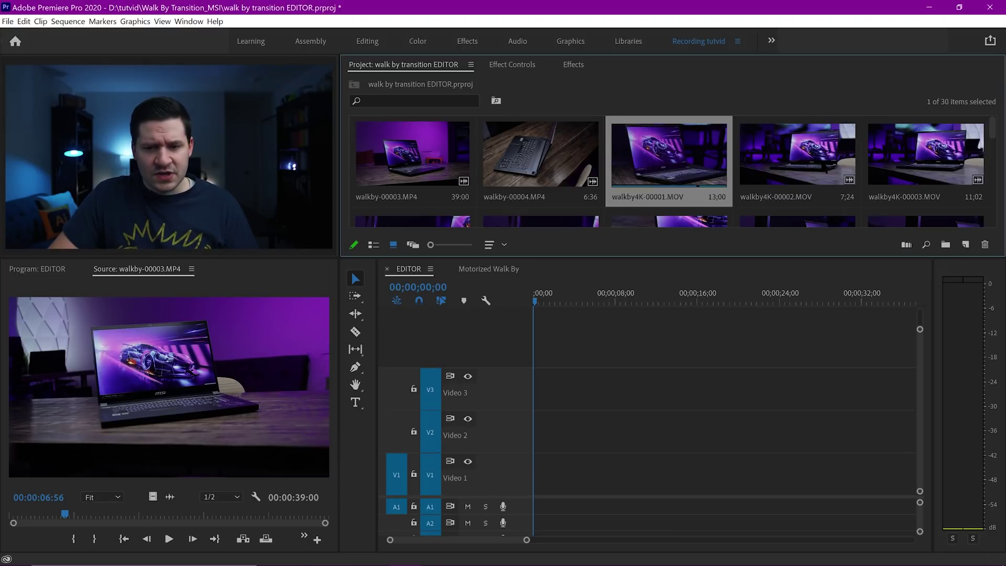
pyautogui.keyDown('ctrl'); pyautogui.click(823, 167); pyautogui.keyUp('ctrl')
# Step: Place both walkby4K clips into the EDITOR sequence and delete their audio
pyautogui.moveTo(686, 144); pyautogui.dragTo(571, 480)
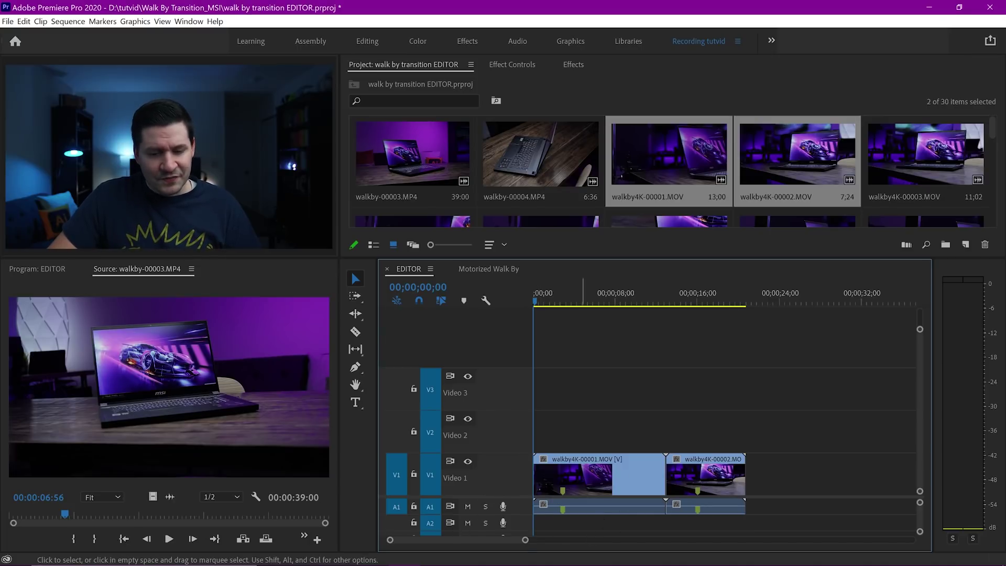
pyautogui.scroll(-1, 655, 527)
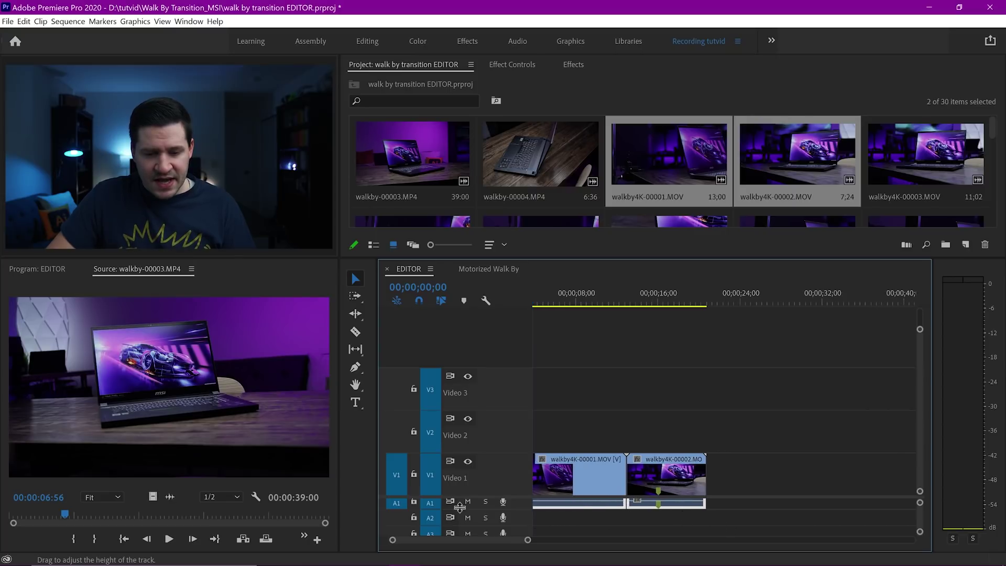
pyautogui.scroll(-1, 571, 518)
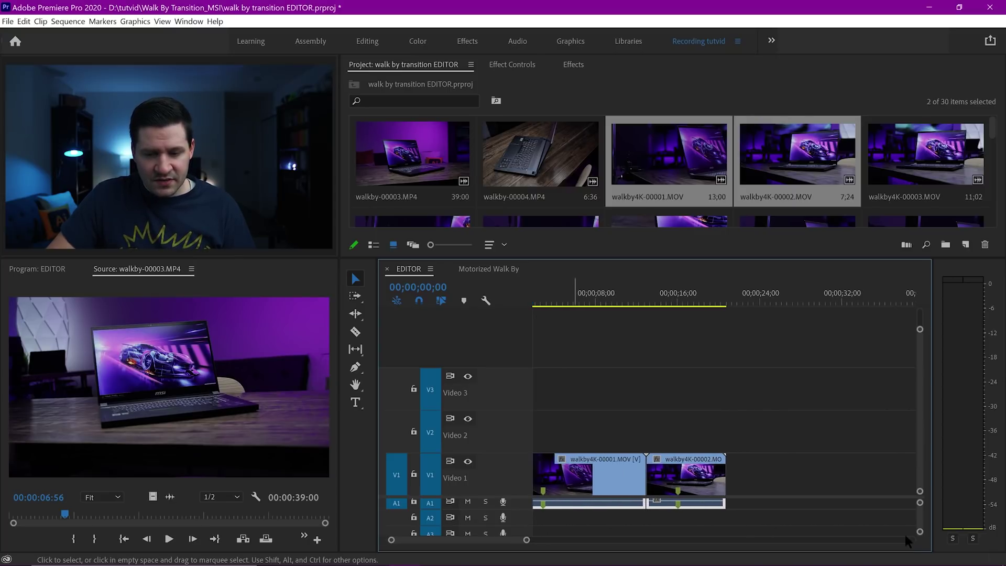
pyautogui.scroll(1, 923, 514)
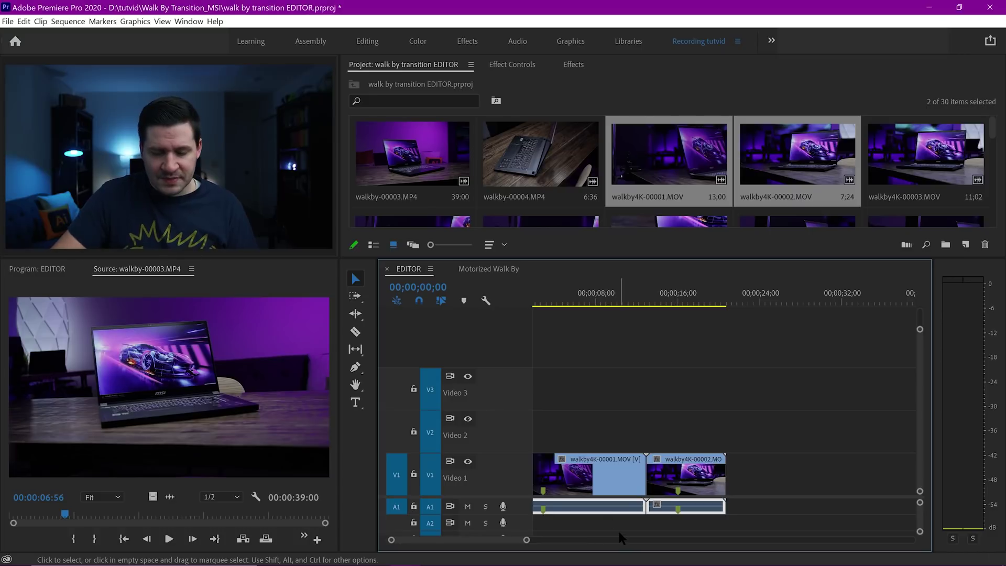
pyautogui.press('Delete')
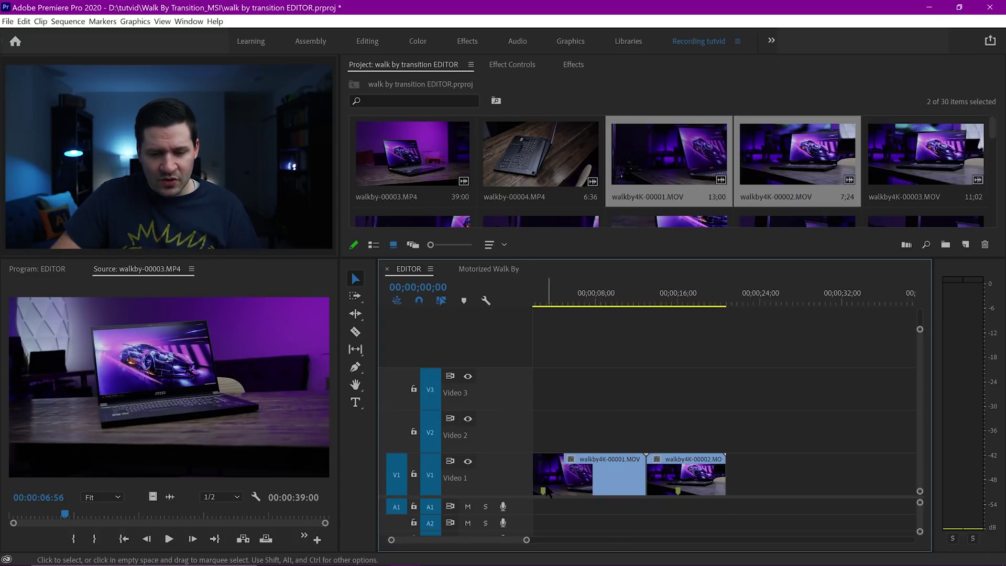
# Step: At 00;00;02;22, move walkby4K-00001 up to Video 3 and walkby4K-00002 to Video 2
pyautogui.click(544, 492)
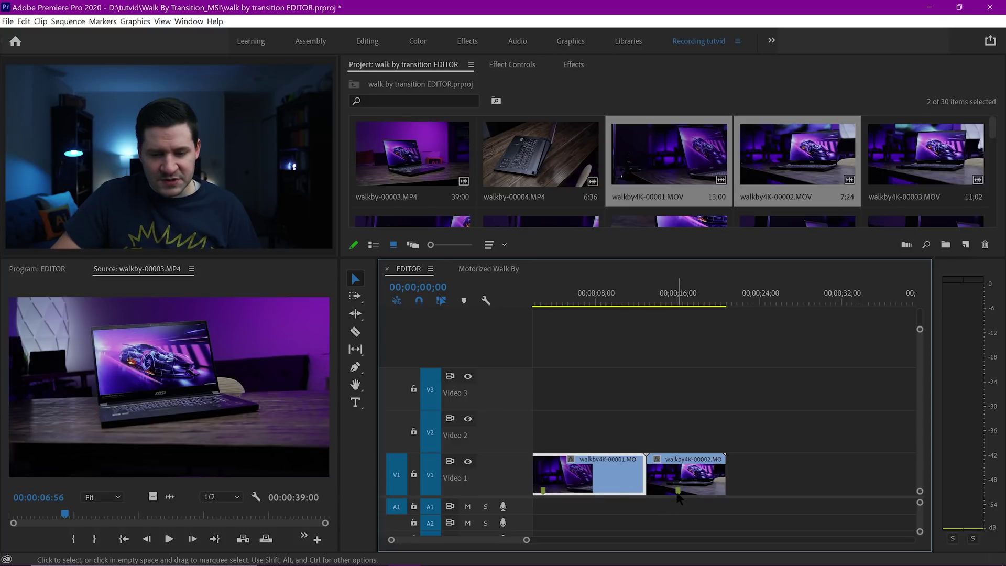
pyautogui.click(679, 495)
pyautogui.click(542, 301)
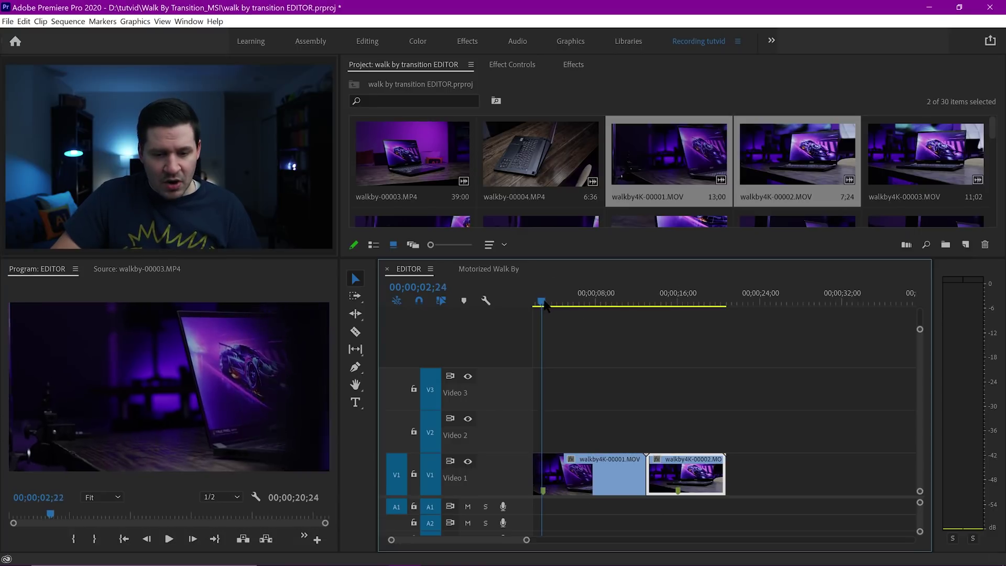
pyautogui.moveTo(544, 304); pyautogui.dragTo(545, 305)
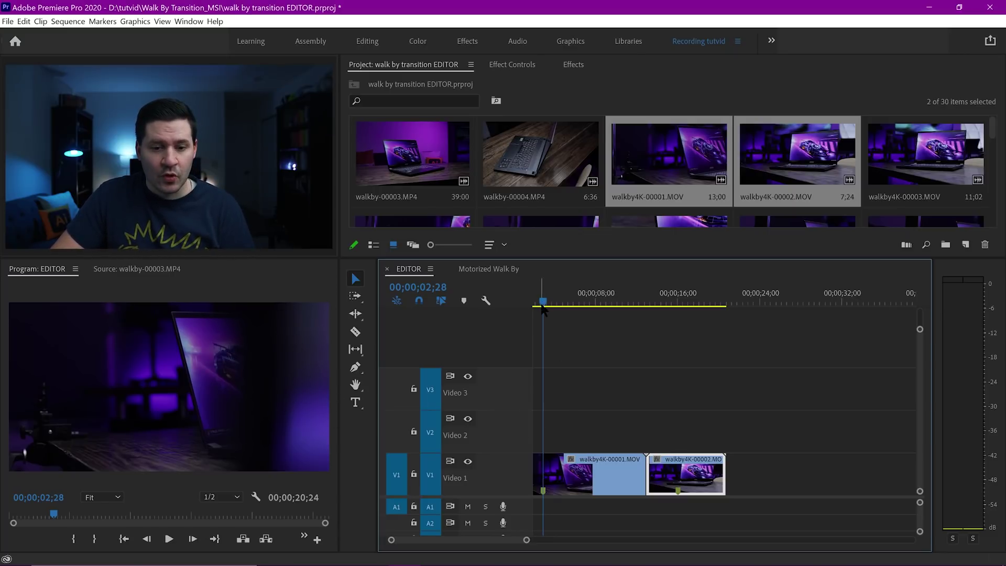
pyautogui.moveTo(543, 305); pyautogui.dragTo(513, 303)
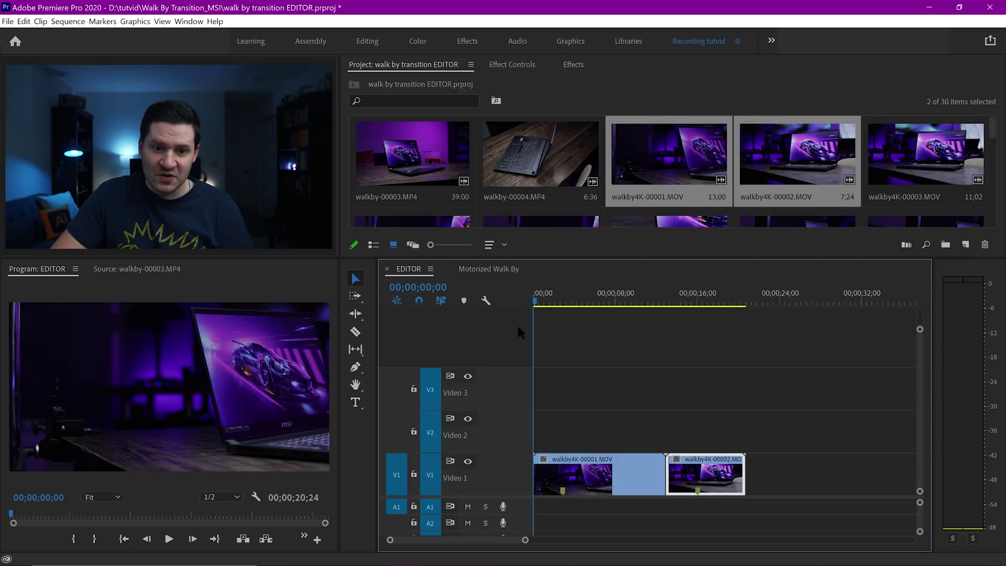
pyautogui.moveTo(535, 305); pyautogui.dragTo(562, 309)
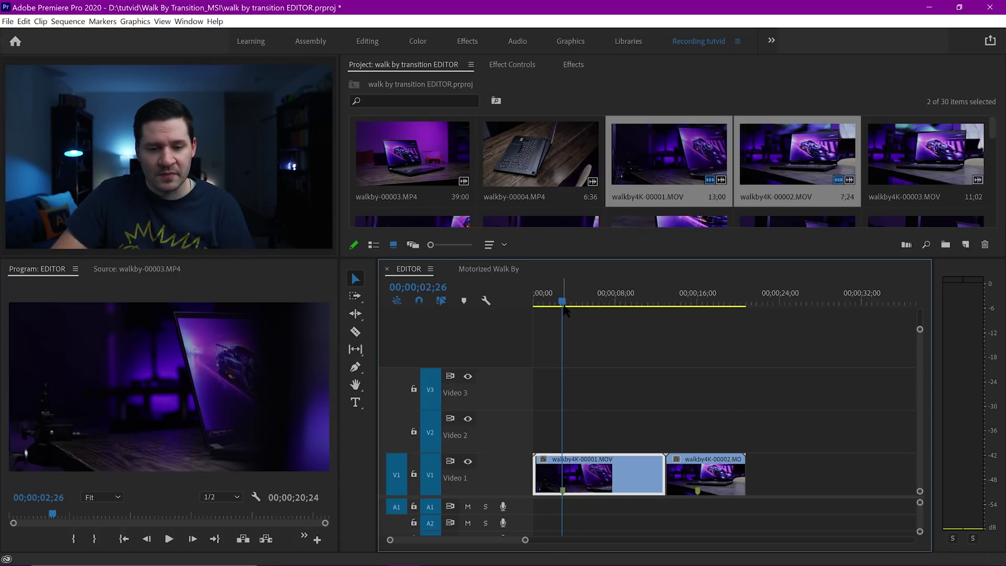
pyautogui.moveTo(565, 309); pyautogui.dragTo(561, 308)
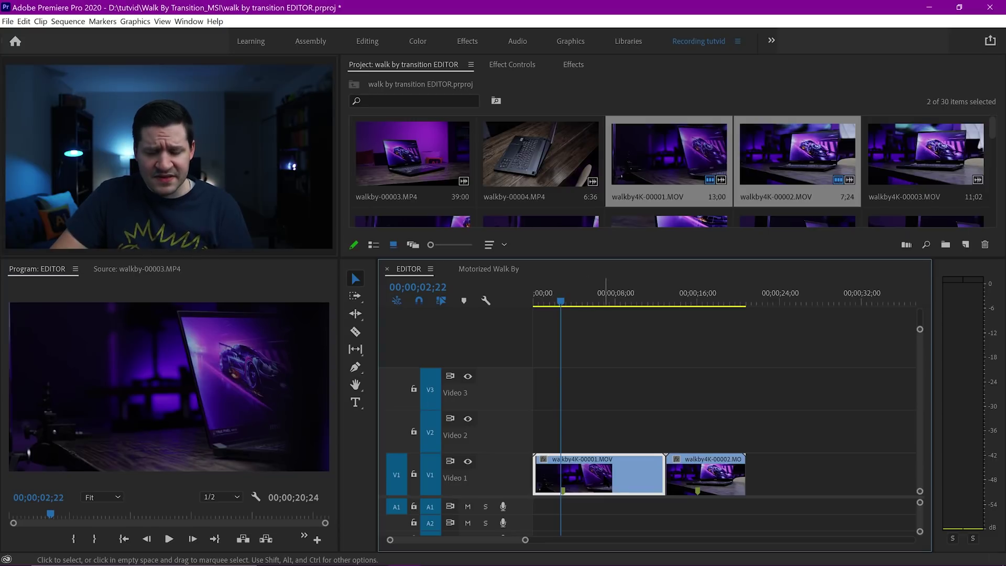
pyautogui.moveTo(582, 474); pyautogui.dragTo(570, 395)
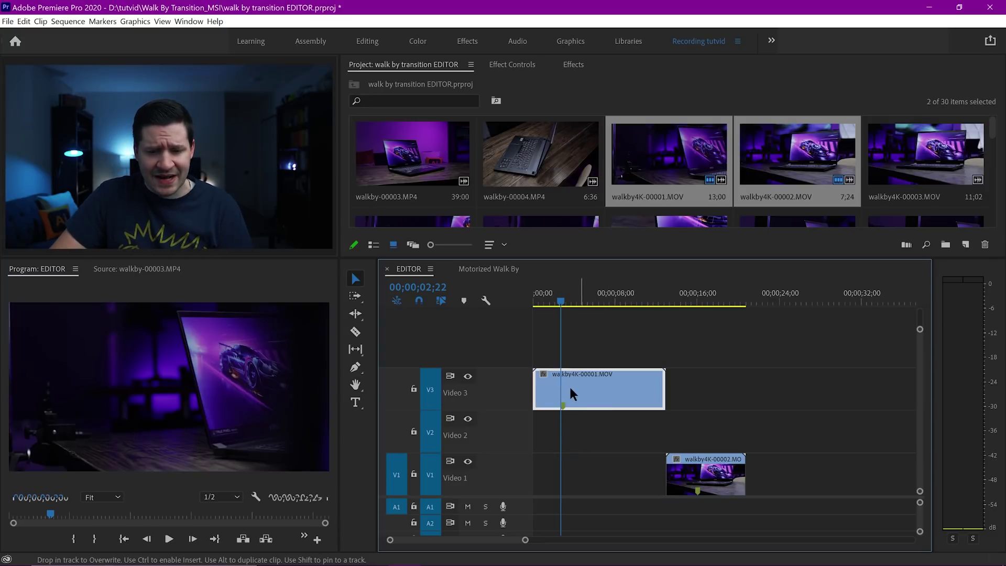
pyautogui.moveTo(710, 469); pyautogui.dragTo(709, 427)
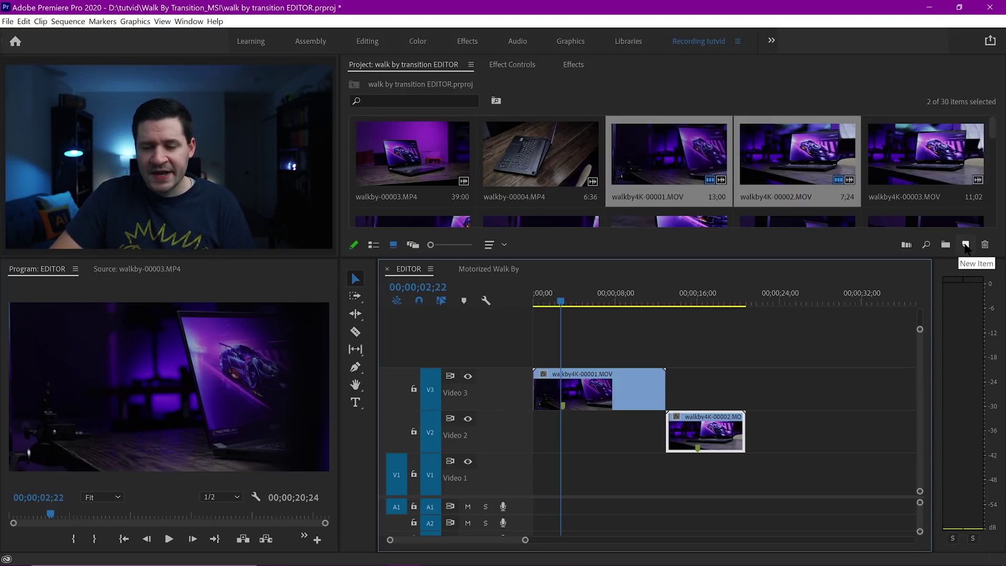
# Step: Create a medium green 4096×2160 Color Matte with the default name
pyautogui.click(966, 246)
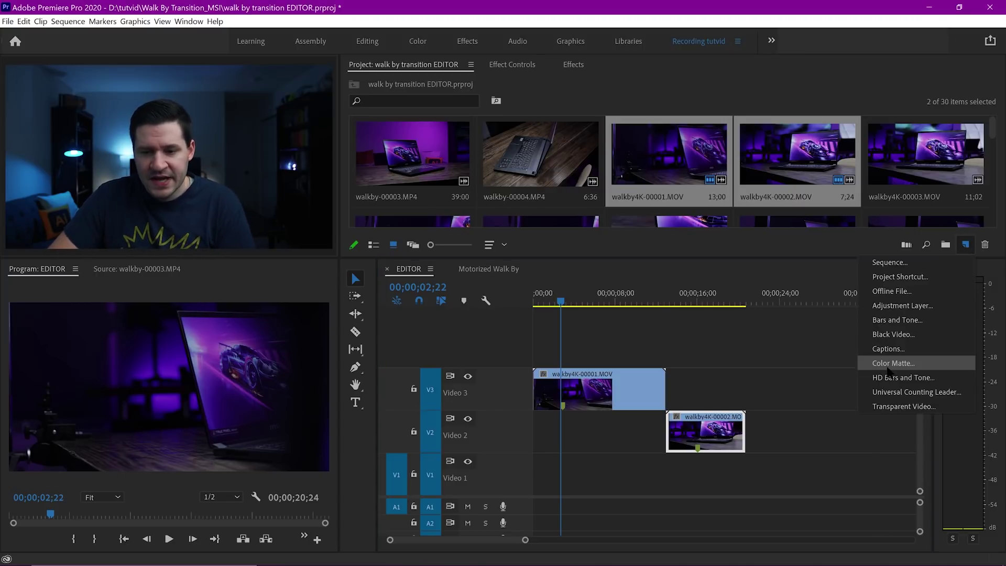
pyautogui.click(889, 367)
pyautogui.click(525, 335)
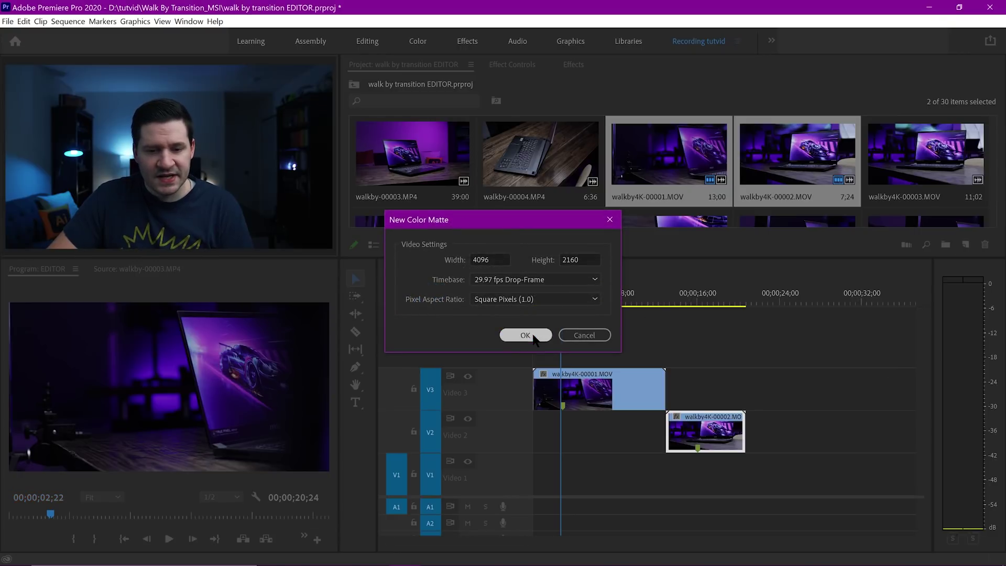
pyautogui.click(621, 297)
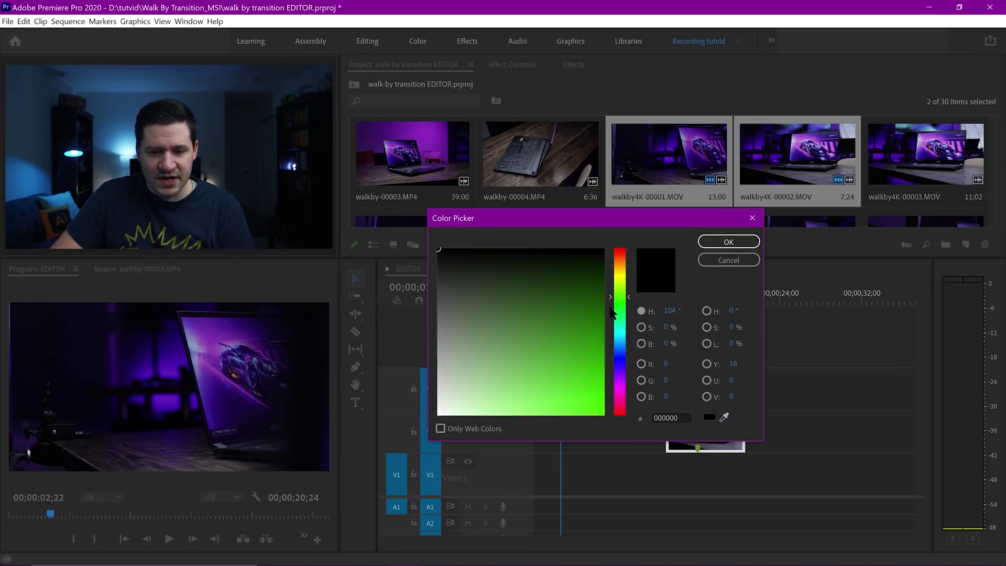
pyautogui.moveTo(542, 314); pyautogui.dragTo(524, 359)
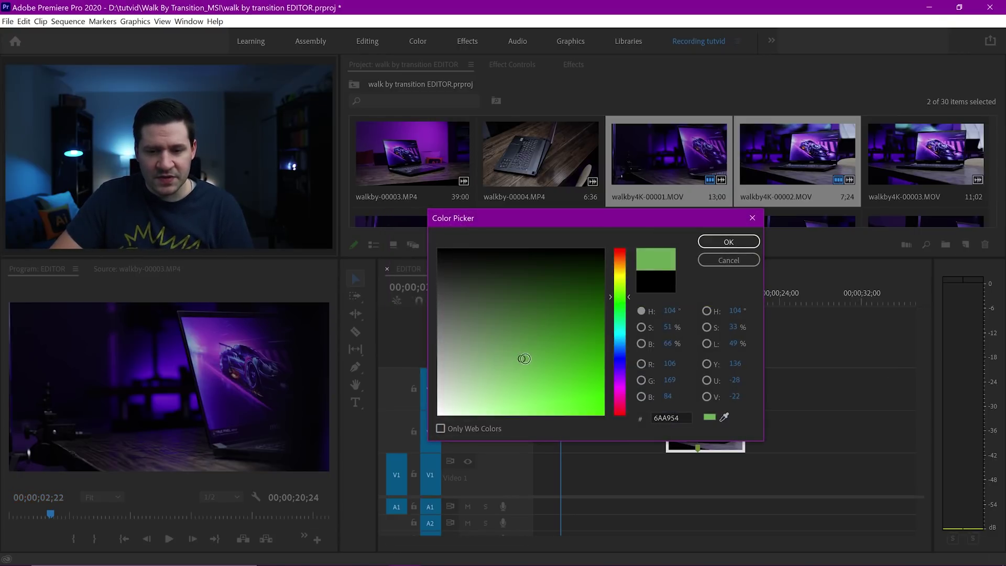
pyautogui.click(727, 242)
pyautogui.click(515, 310)
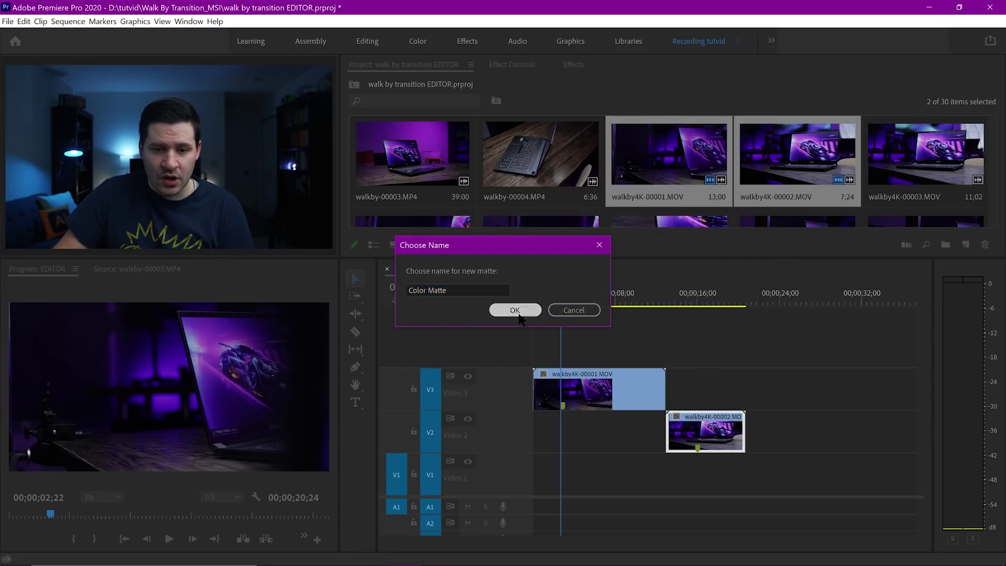
# Step: Place the Color Matte at the start of Video 1 and lengthen it under the clips
pyautogui.moveTo(416, 190); pyautogui.dragTo(524, 492)
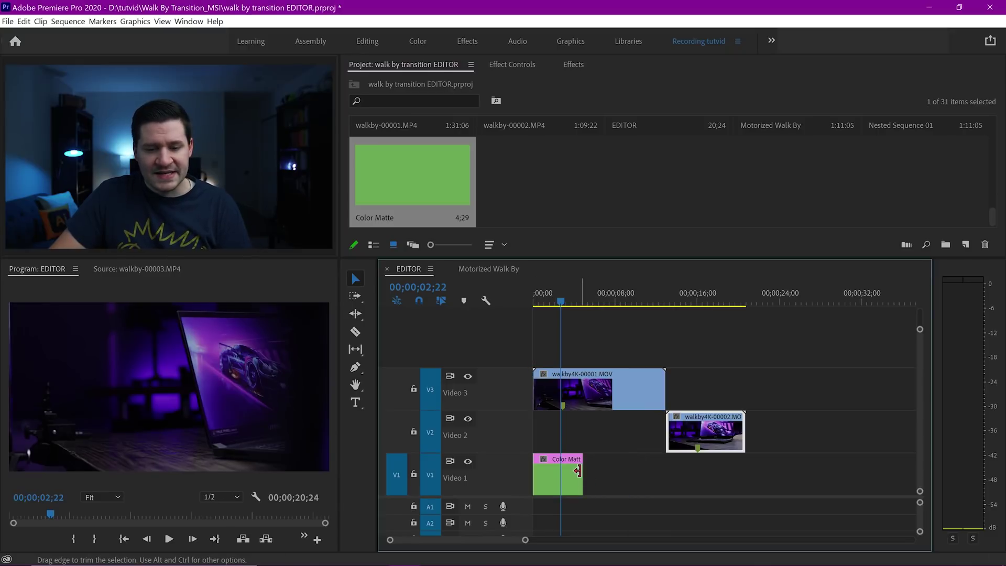
pyautogui.moveTo(582, 475); pyautogui.dragTo(816, 474)
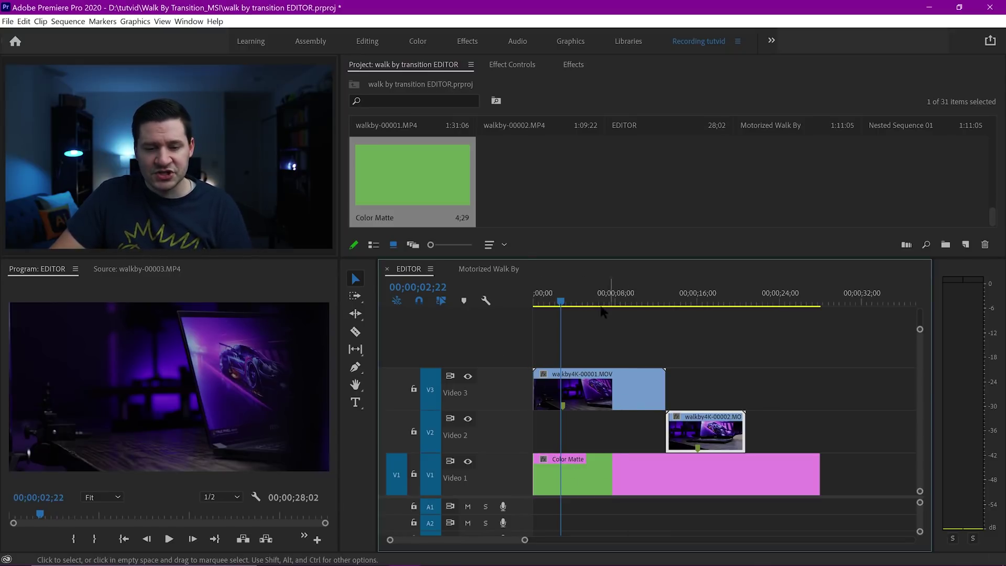
pyautogui.click(650, 303)
pyautogui.moveTo(660, 316); pyautogui.dragTo(772, 319)
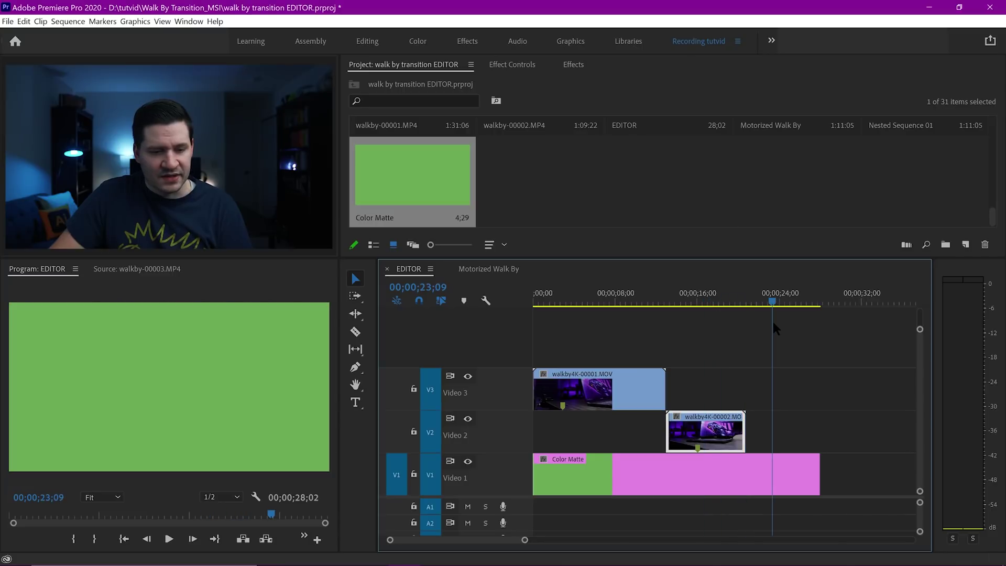
pyautogui.click(705, 303)
pyautogui.moveTo(736, 311); pyautogui.dragTo(766, 309)
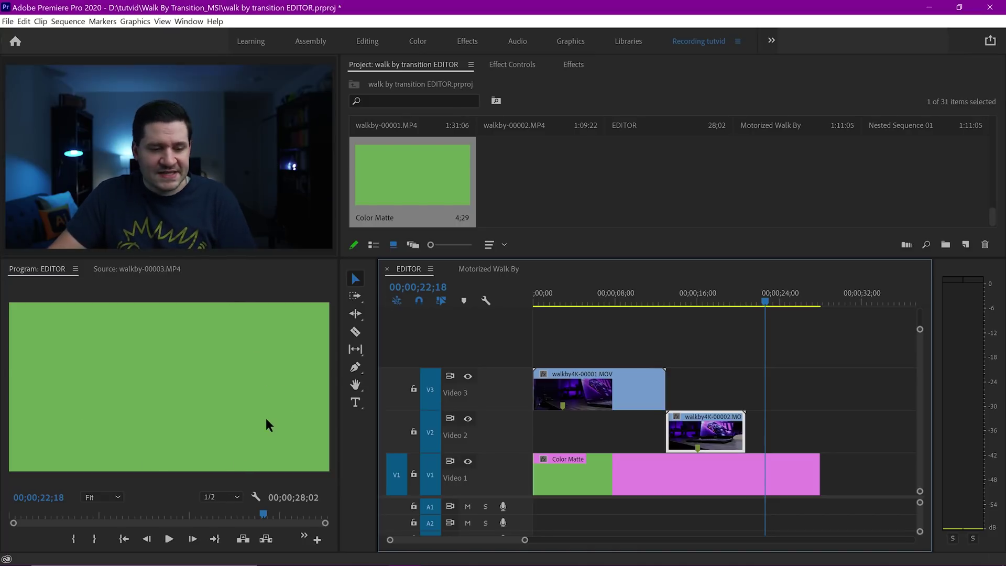
# Step: Scrub back to the walk-by start and select the first laptop clip walkby4K-00001
pyautogui.click(666, 303)
pyautogui.moveTo(620, 298); pyautogui.dragTo(562, 308)
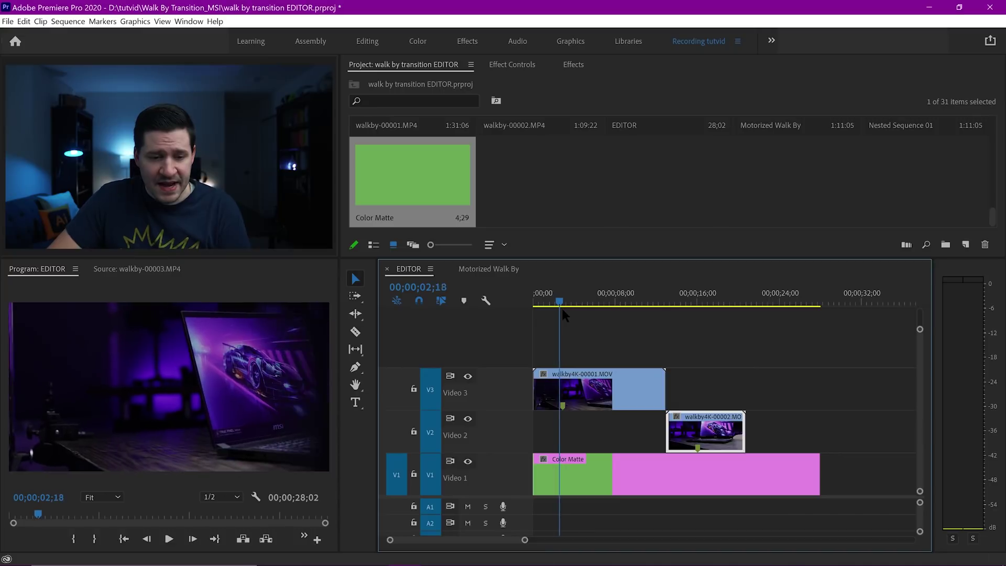
pyautogui.click(618, 401)
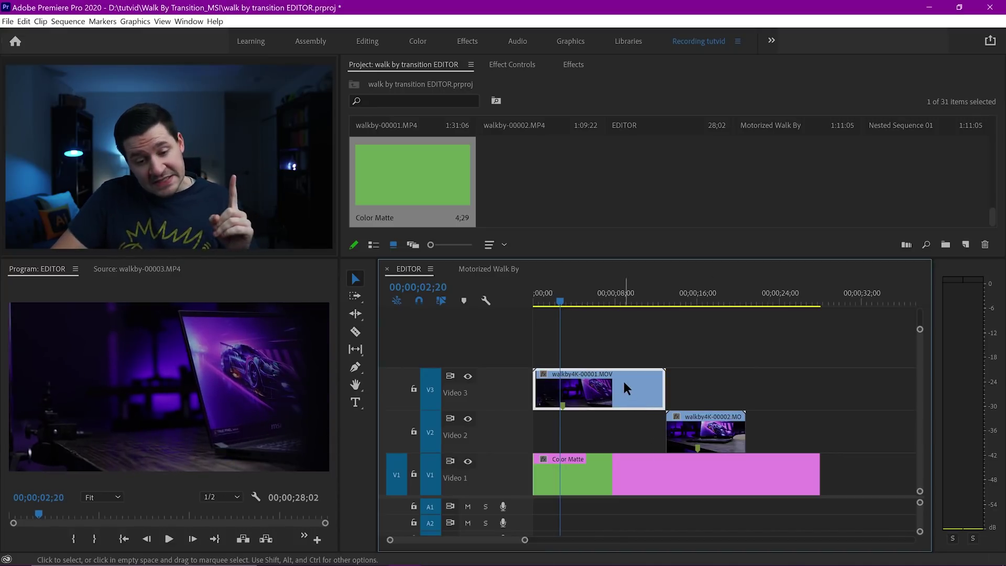
# Step: Apply the Crop effect, found by searching 'crop', to walkby4K-00001 and show its Effect Controls settings
pyautogui.click(574, 64)
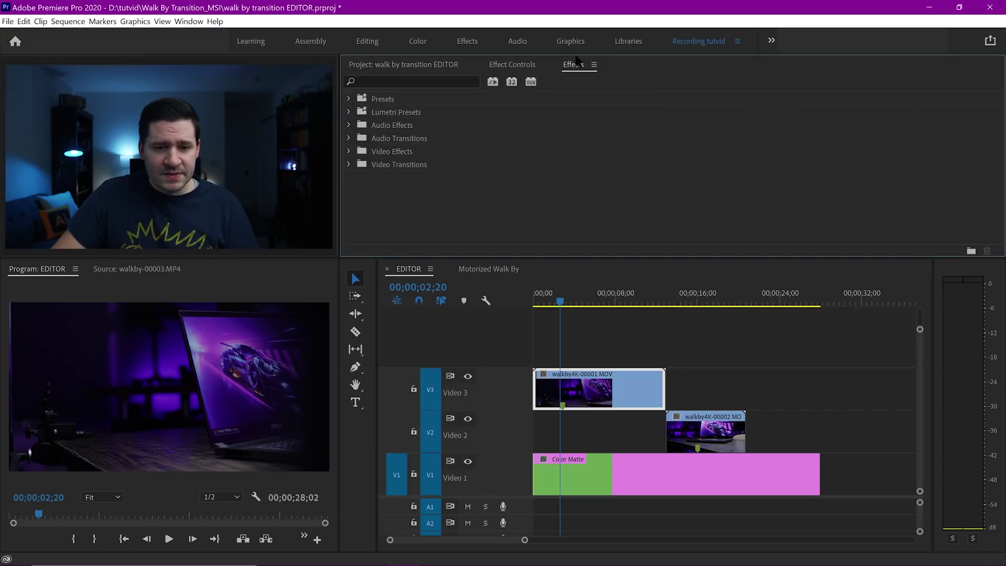
pyautogui.click(383, 82)
pyautogui.write('crop')
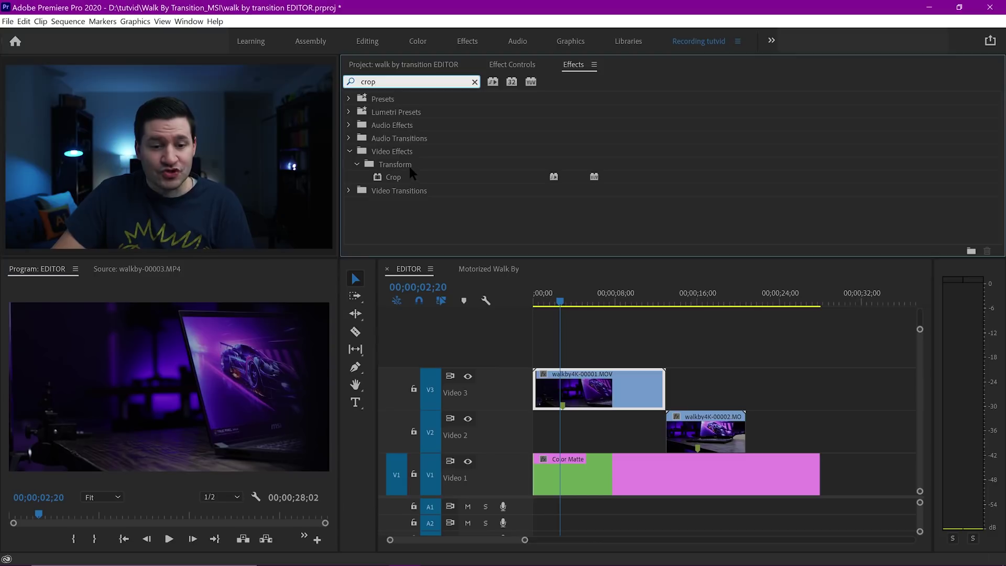
pyautogui.click(396, 181)
pyautogui.moveTo(394, 179); pyautogui.dragTo(593, 401)
pyautogui.moveTo(559, 302); pyautogui.dragTo(566, 303)
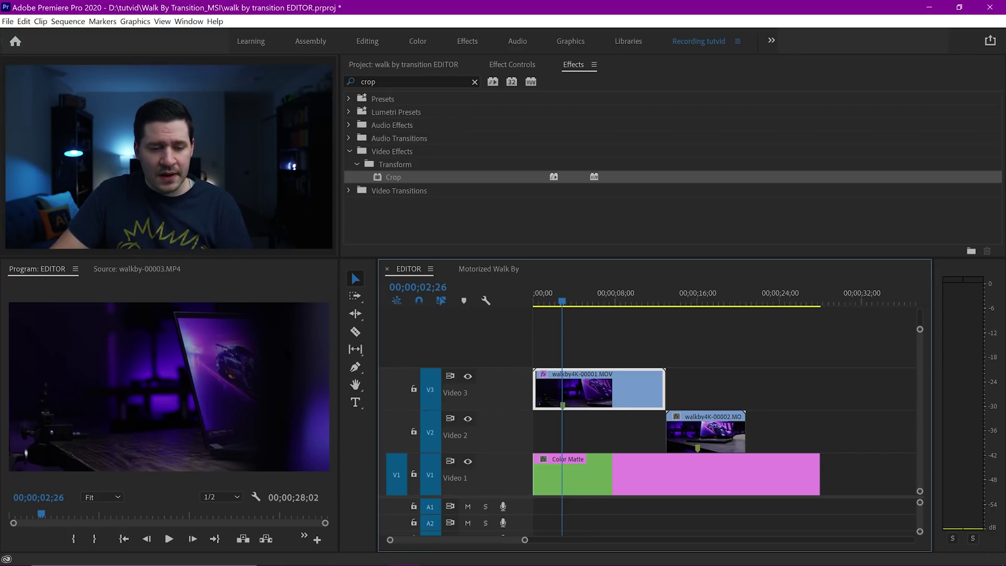
pyautogui.click(528, 66)
pyautogui.scroll(-6, 675, 195)
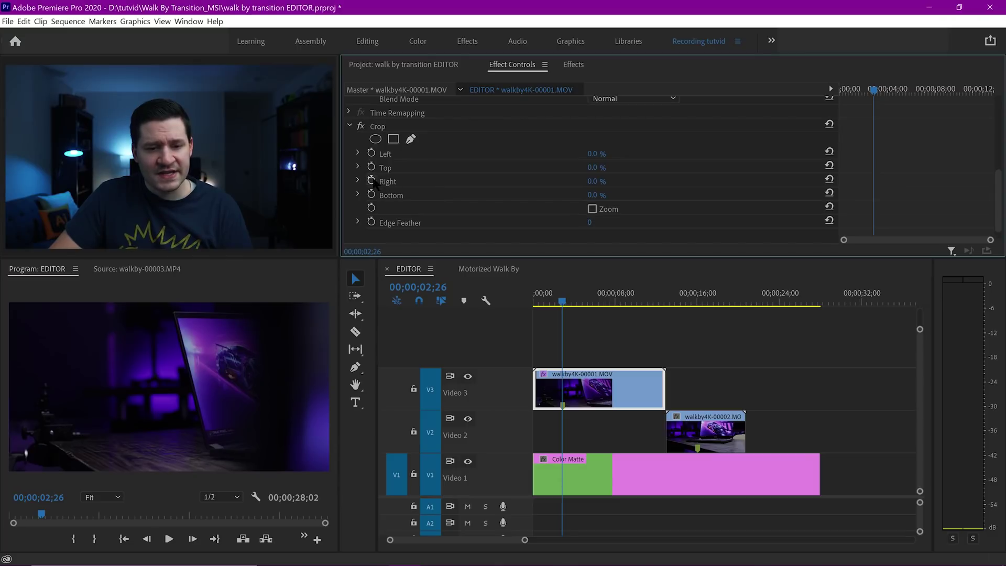
# Step: Keyframe Crop Right from 0% to 100% across the wipe, with Edge Feather 450
pyautogui.click(371, 181)
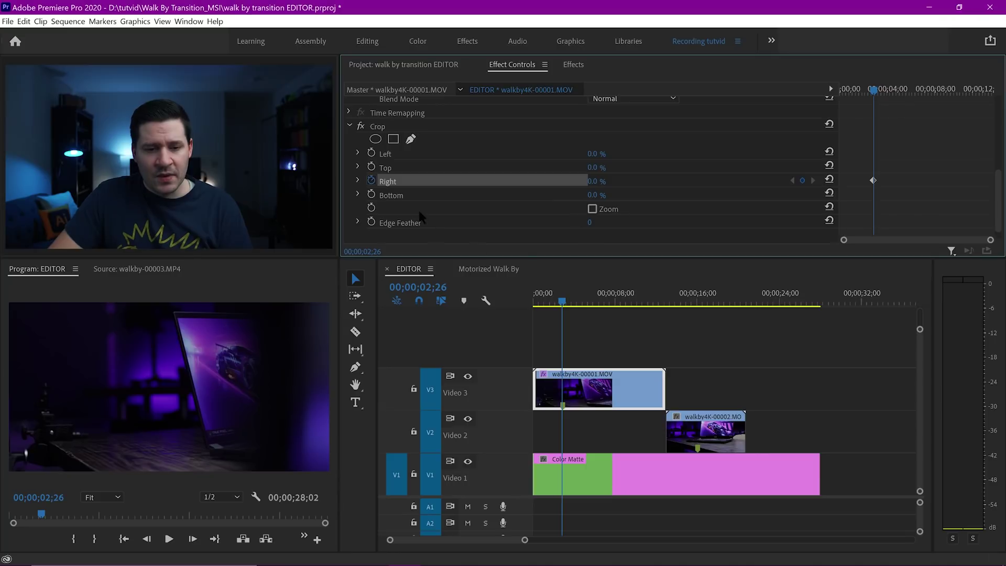
pyautogui.click(590, 222)
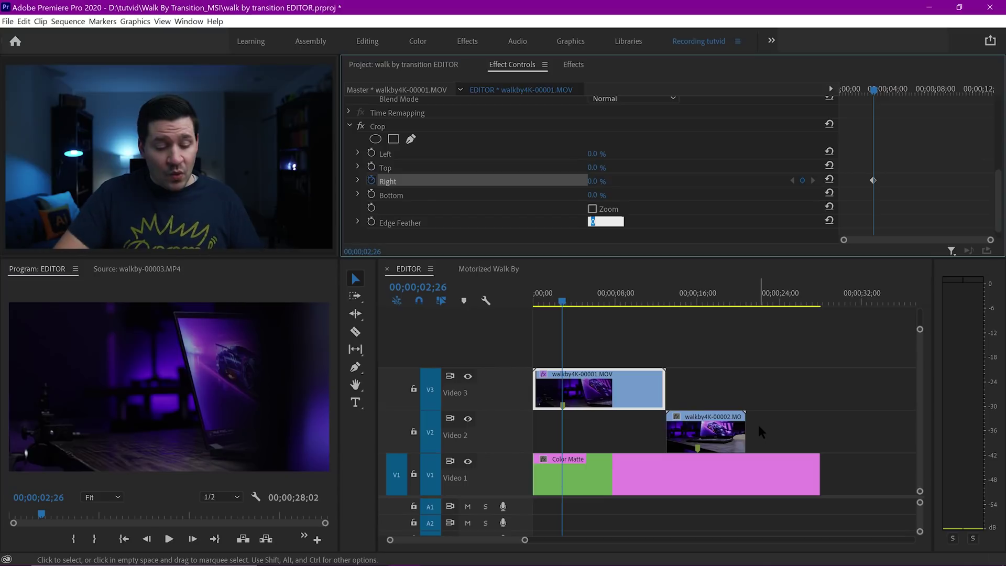
pyautogui.press('Return')
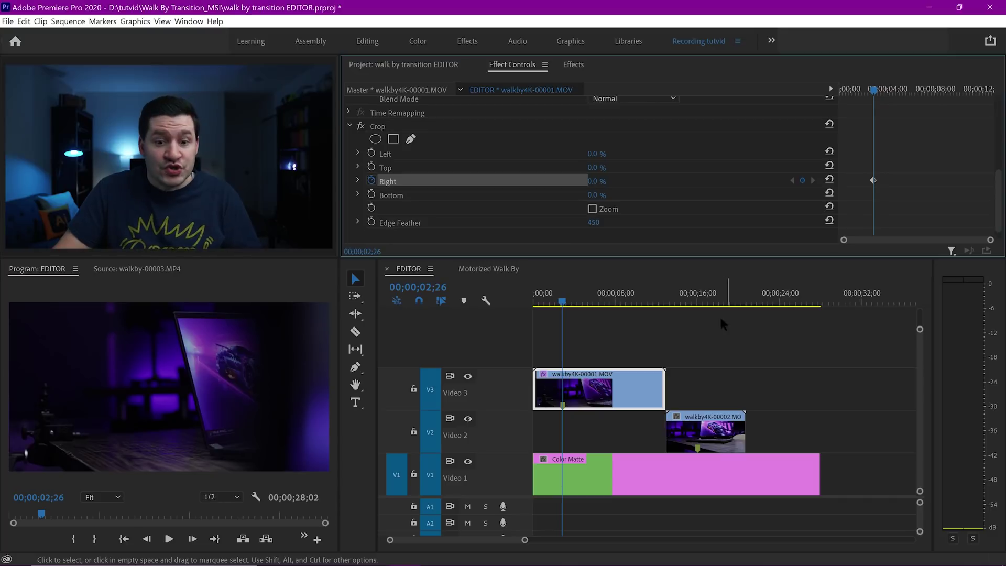
pyautogui.click(579, 303)
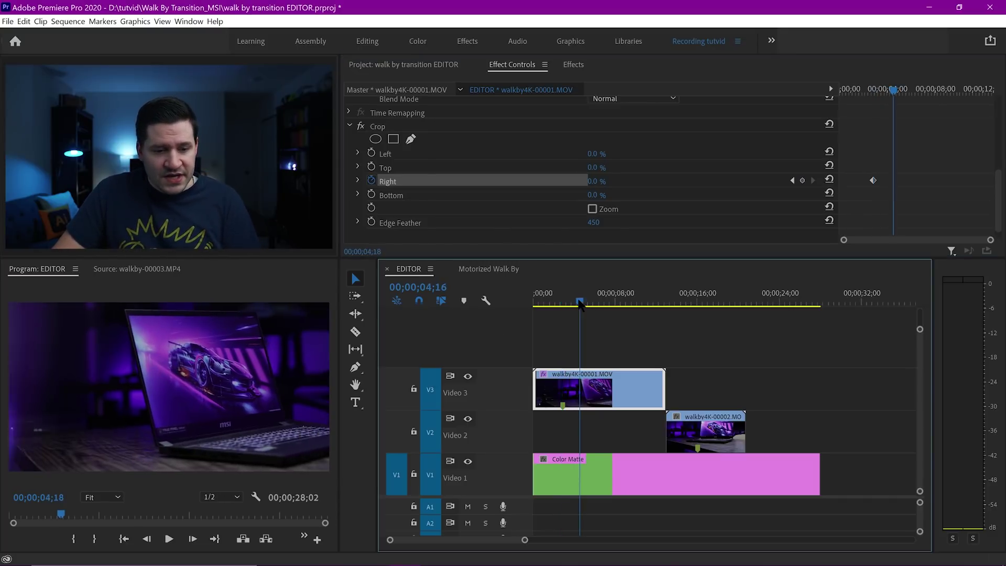
pyautogui.moveTo(579, 303); pyautogui.dragTo(577, 302)
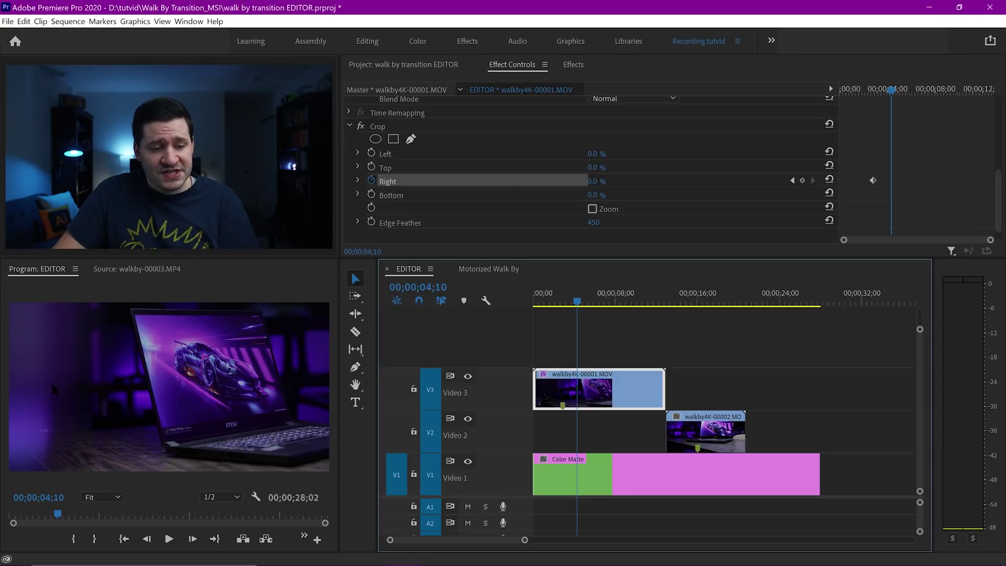
pyautogui.click(596, 180)
pyautogui.write('100')
pyautogui.press('Return')
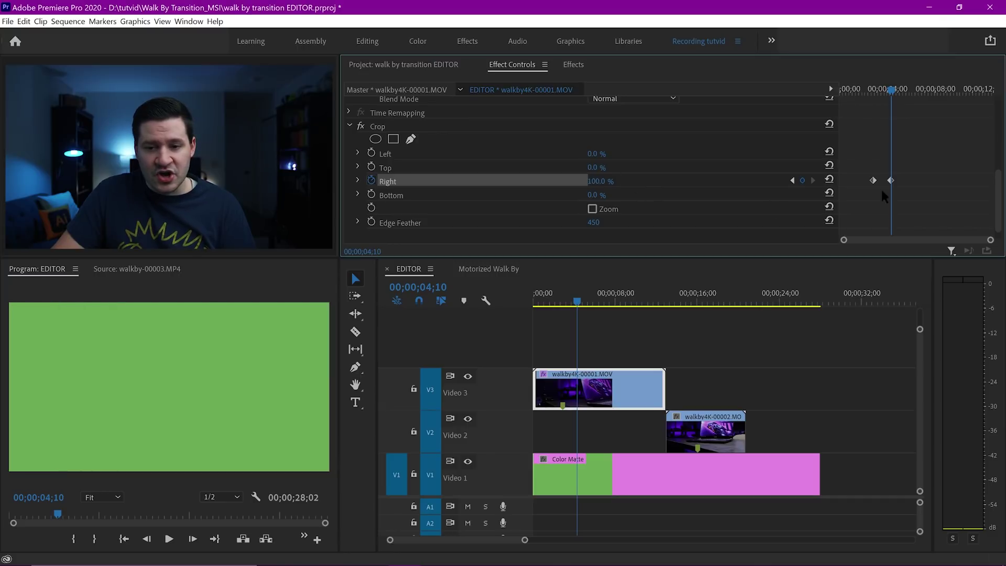
# Step: Preview the feathered wipe, then select the second laptop clip walkby4K-00002
pyautogui.moveTo(906, 195); pyautogui.dragTo(864, 150)
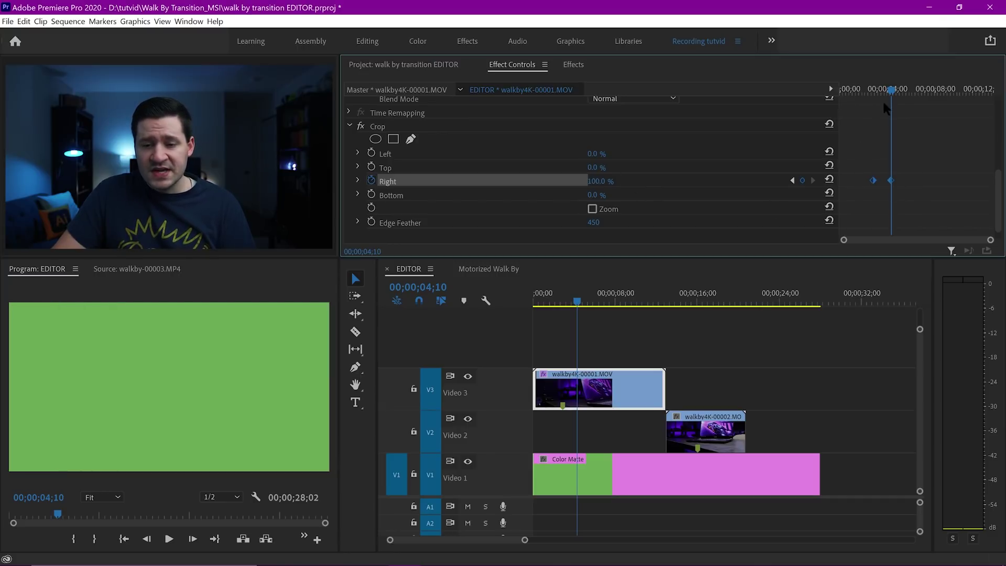
pyautogui.moveTo(886, 91)
pyautogui.mouseDown()
pyautogui.moveTo(849, 93)
pyautogui.moveTo(893, 93)
pyautogui.moveTo(872, 97)
pyautogui.moveTo(882, 100)
pyautogui.mouseUp()
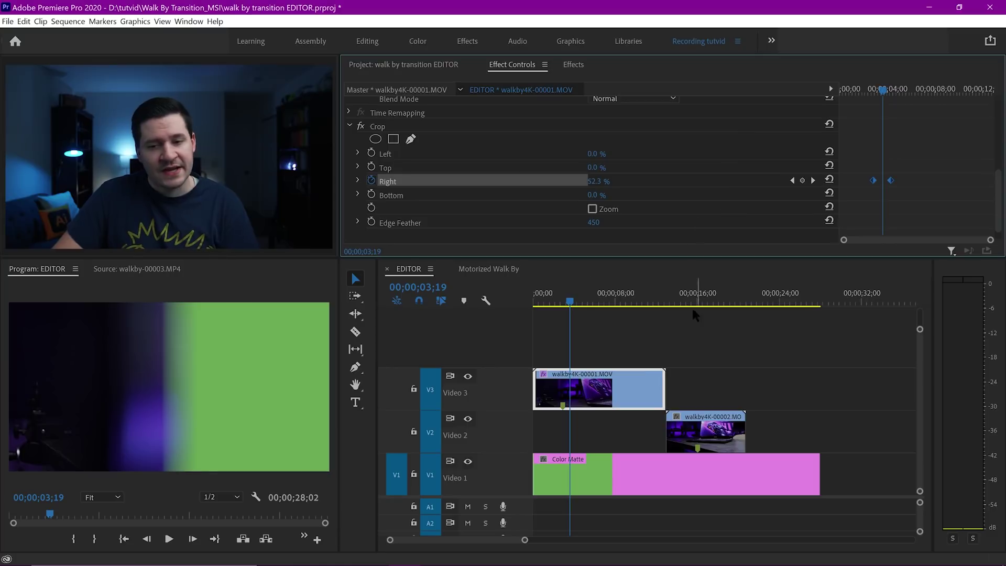
pyautogui.click(705, 419)
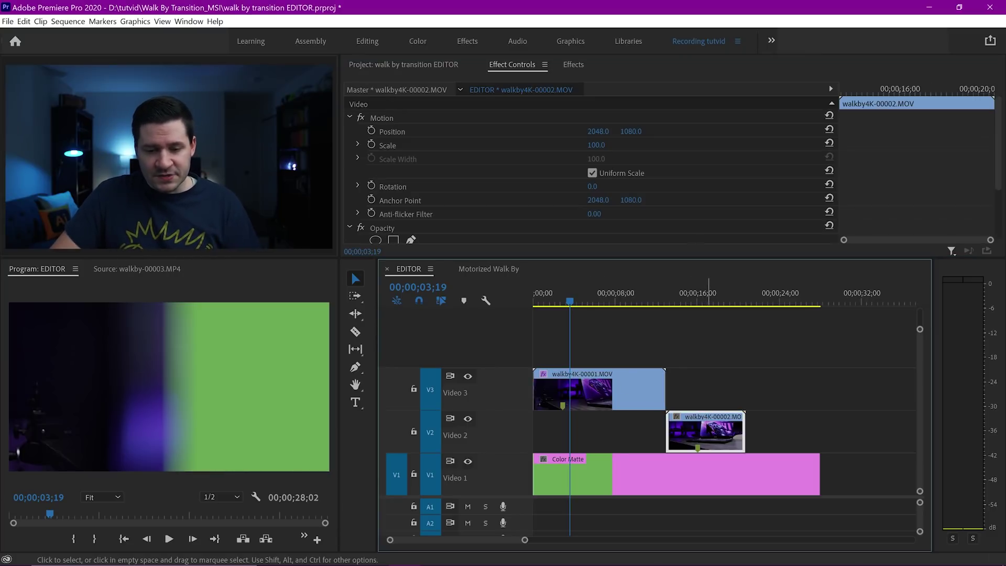
# Step: Slide walkby4K-00002 on Video 2 to start near 00;00;01;15, under the wipe
pyautogui.moveTo(704, 420); pyautogui.dragTo(625, 421)
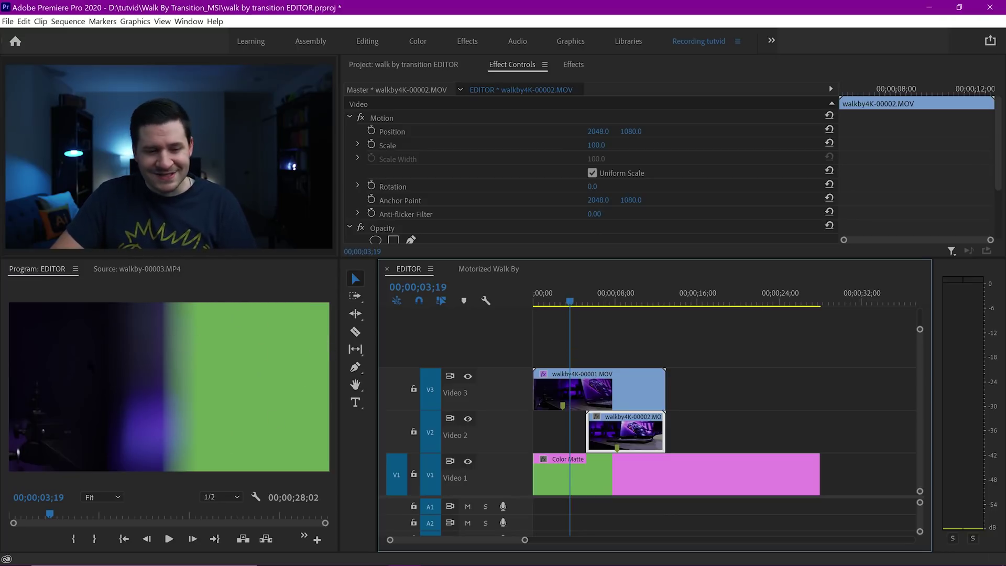
pyautogui.moveTo(631, 423); pyautogui.dragTo(742, 422)
pyautogui.moveTo(708, 308); pyautogui.dragTo(726, 307)
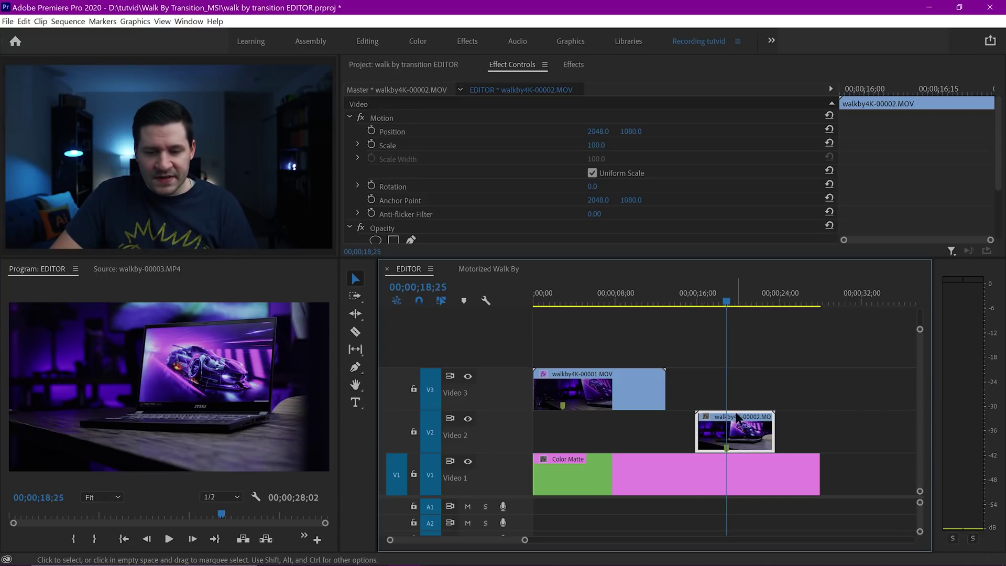
pyautogui.moveTo(738, 417); pyautogui.dragTo(587, 417)
pyautogui.click(570, 296)
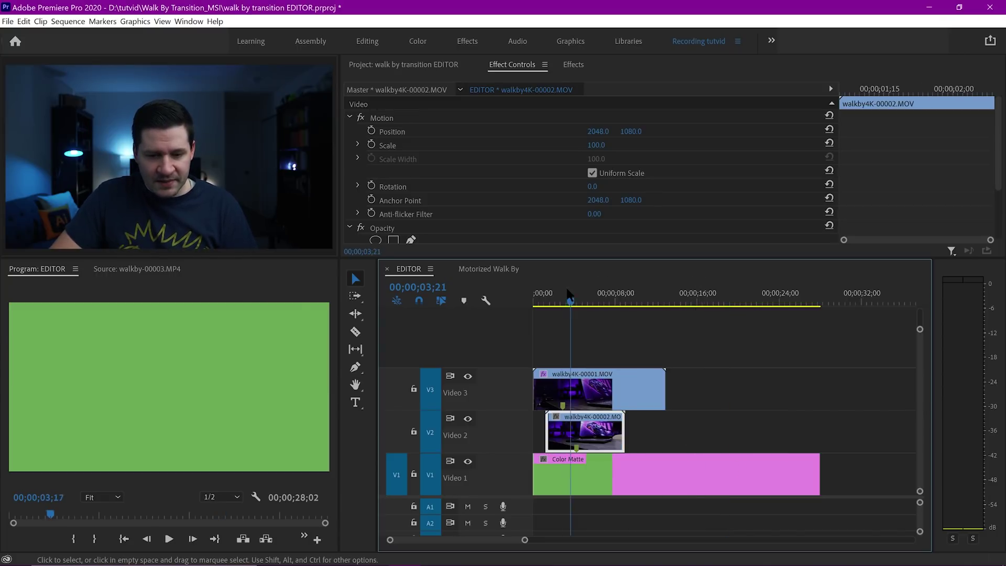
pyautogui.moveTo(569, 293); pyautogui.dragTo(580, 312)
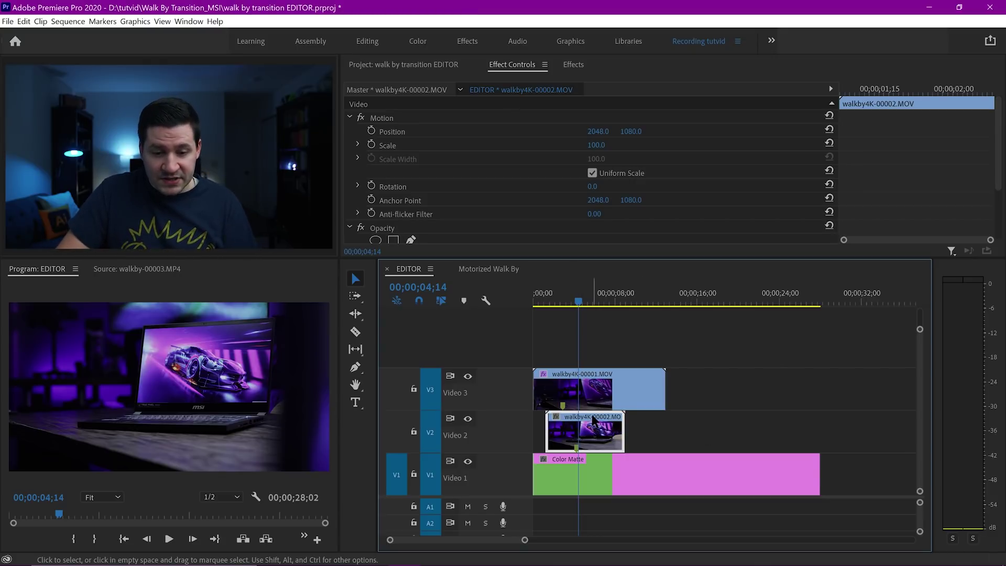
pyautogui.moveTo(594, 419); pyautogui.dragTo(601, 419)
pyautogui.moveTo(578, 302)
pyautogui.mouseDown()
pyautogui.moveTo(561, 307)
pyautogui.moveTo(589, 307)
pyautogui.mouseUp()
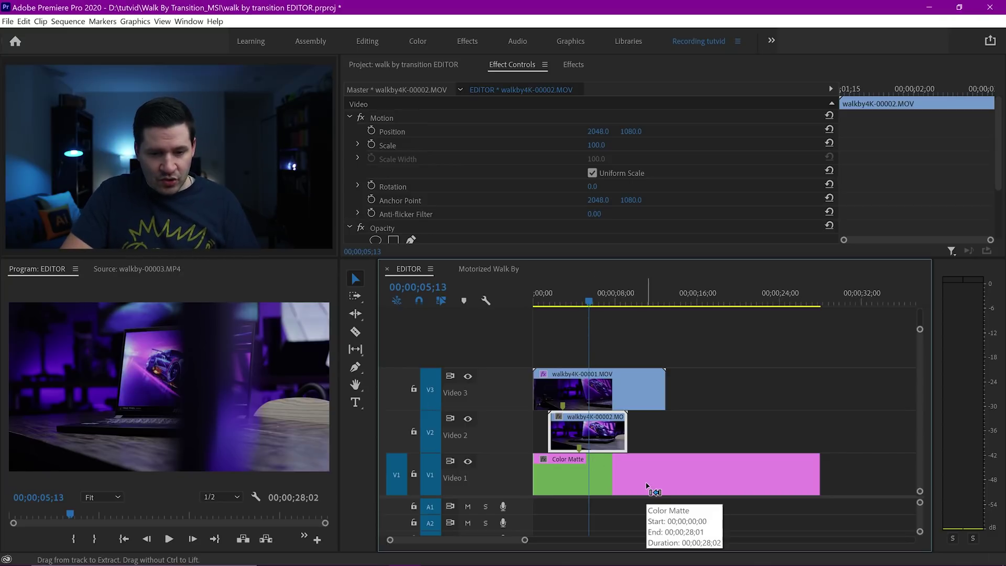
# Step: Nudge walkby4K-00002 four frames earlier and trim its start to match the feathered wipe
pyautogui.hotkey('alt', 'Left')
pyautogui.hotkey('alt', 'Left')
pyautogui.hotkey('alt', 'Left')
pyautogui.hotkey('alt', 'Left')
pyautogui.hotkey('alt', 'Left')
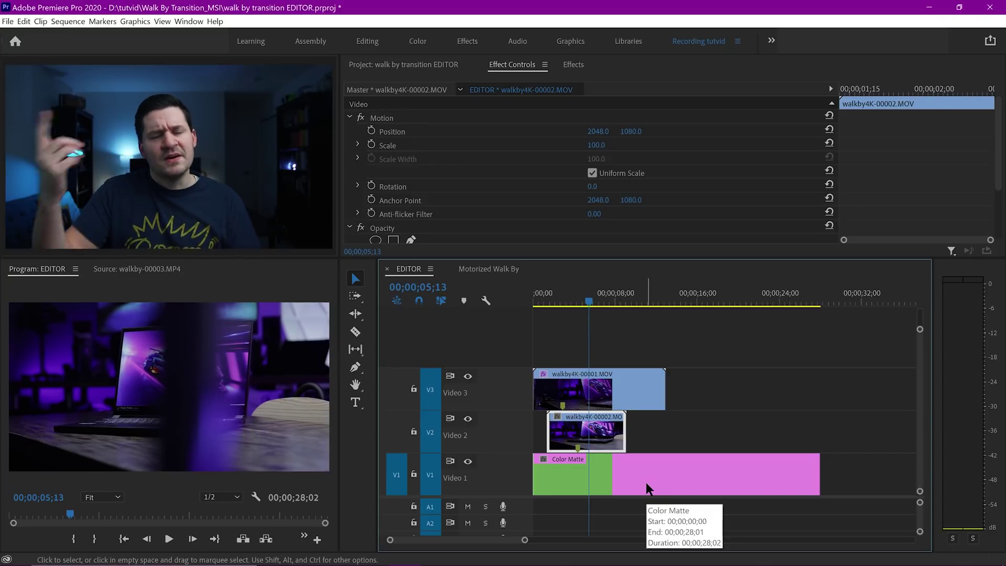
pyautogui.hotkey('alt', 'Left')
pyautogui.hotkey('alt', 'Left')
pyautogui.hotkey('alt', 'Left')
pyautogui.hotkey('alt', 'Left')
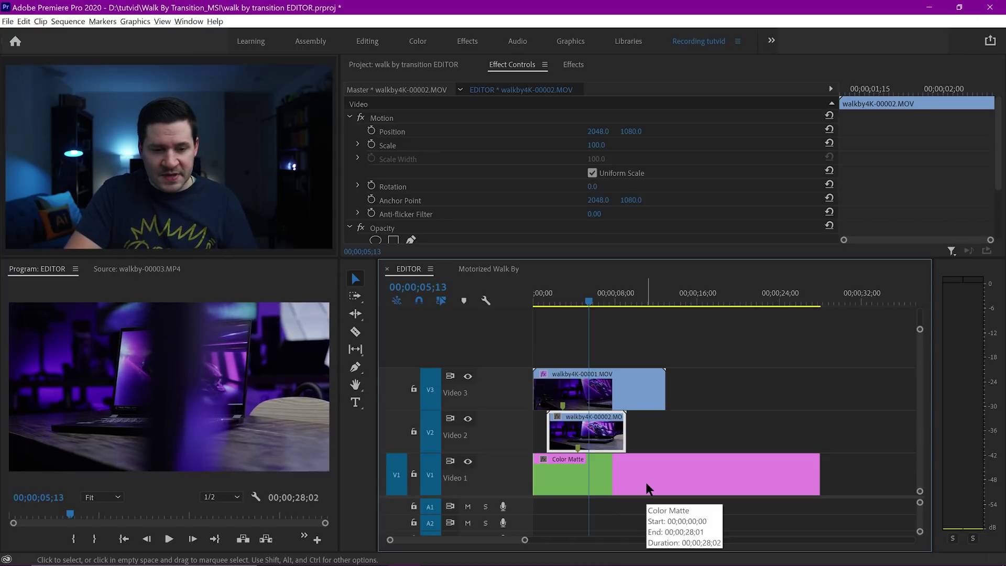
pyautogui.hotkey('alt', 'Left')
pyautogui.hotkey('alt', 'Left')
pyautogui.hotkey('alt', 'Left')
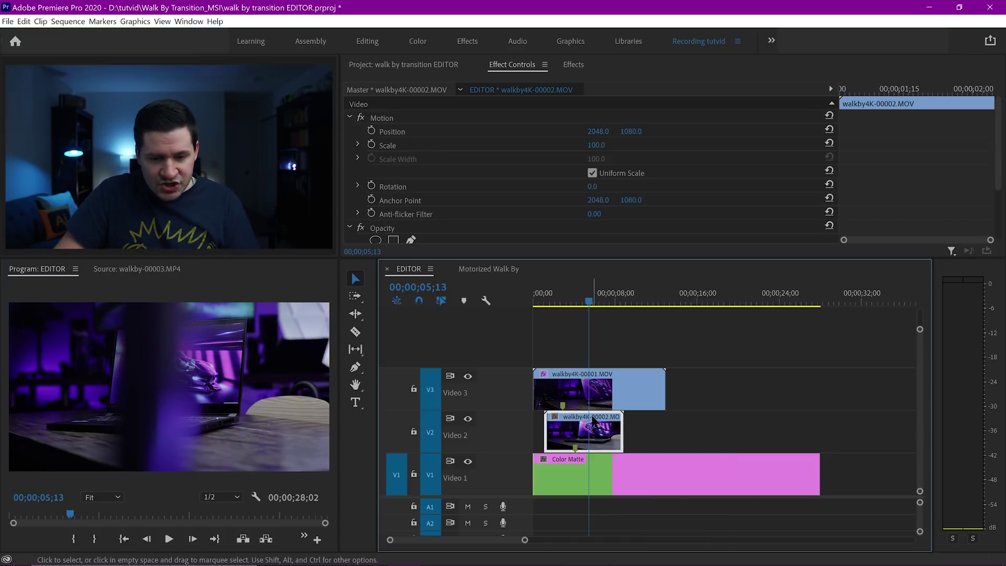
pyautogui.hotkey('alt', 'Left')
pyautogui.hotkey('alt', 'Left')
pyautogui.hotkey('alt', 'Left')
pyautogui.hotkey('alt', 'Left')
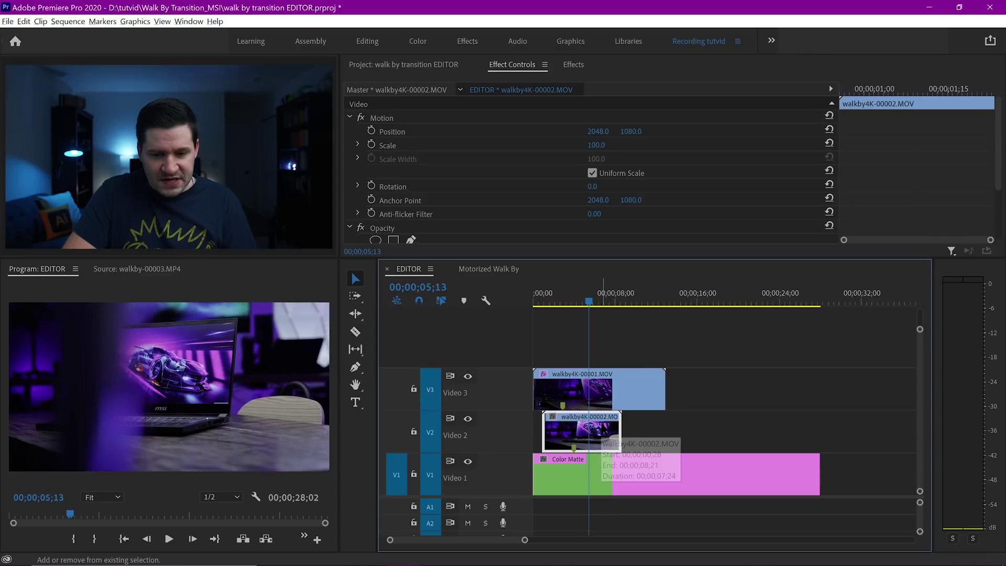
pyautogui.moveTo(563, 304); pyautogui.dragTo(575, 303)
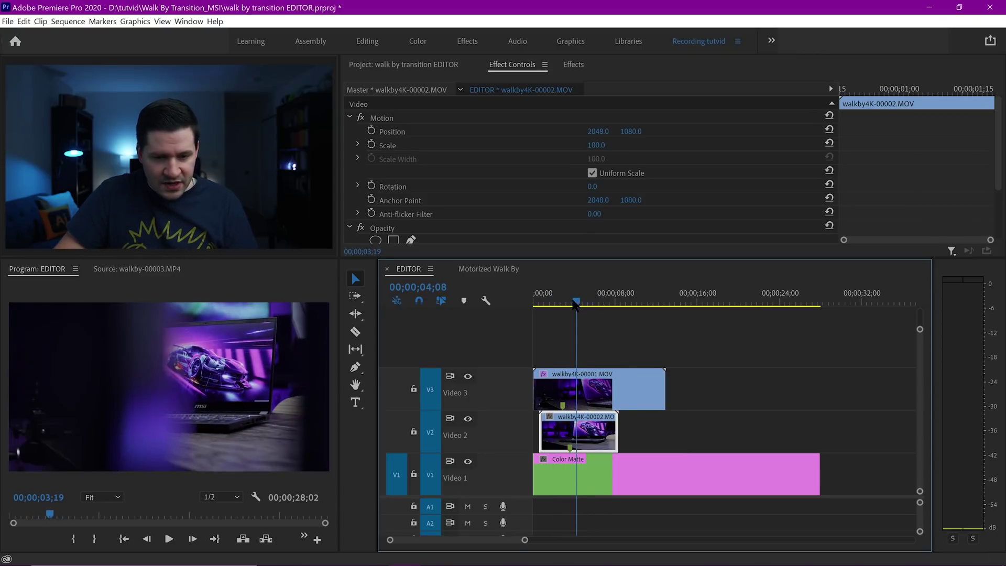
pyautogui.moveTo(540, 435); pyautogui.dragTo(578, 433)
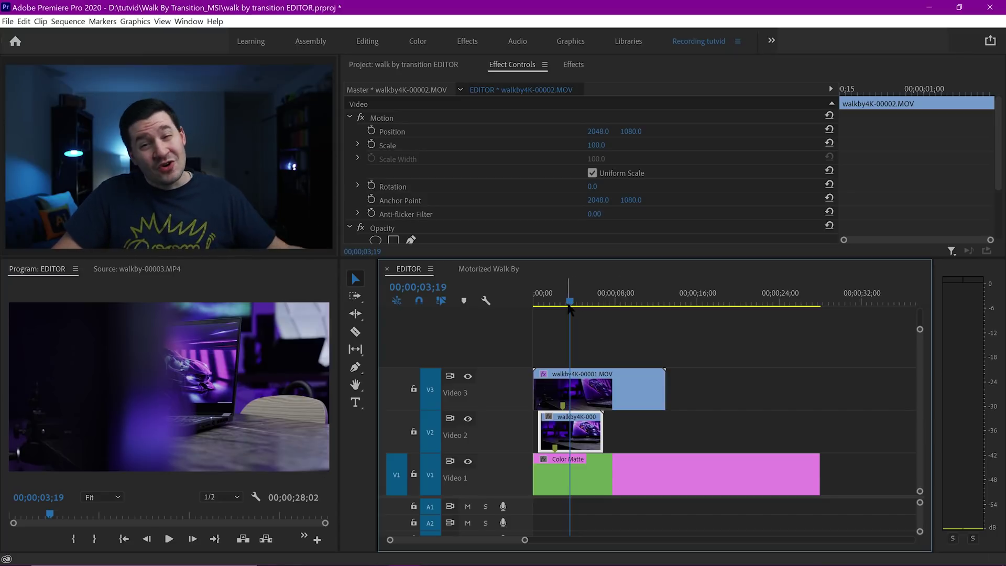
pyautogui.moveTo(570, 301); pyautogui.dragTo(535, 303)
# Step: Trim the Color Matte so the EDITOR sequence runs 00;00;13;00, then maximize the Program monitor
pyautogui.click(554, 309)
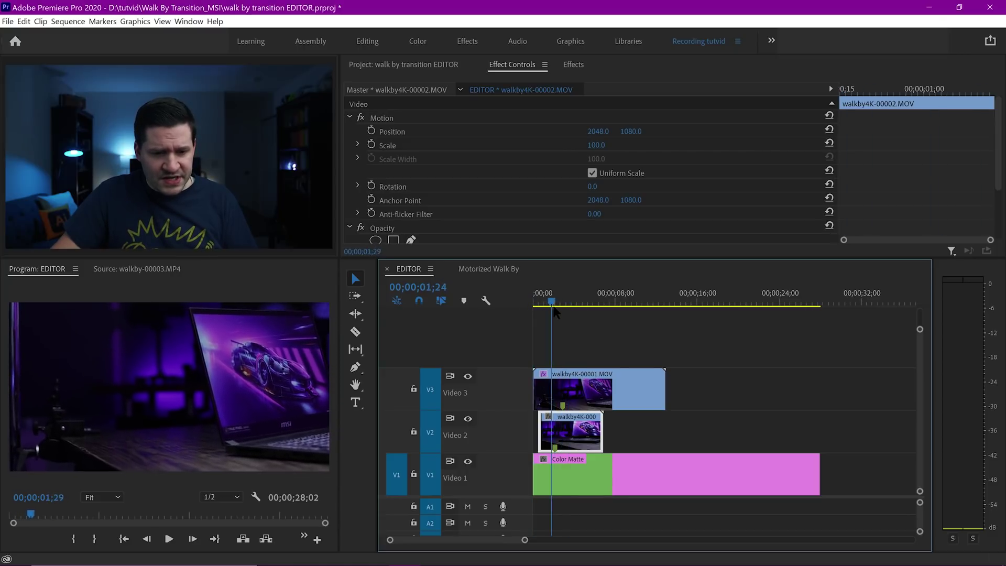
pyautogui.press('`')
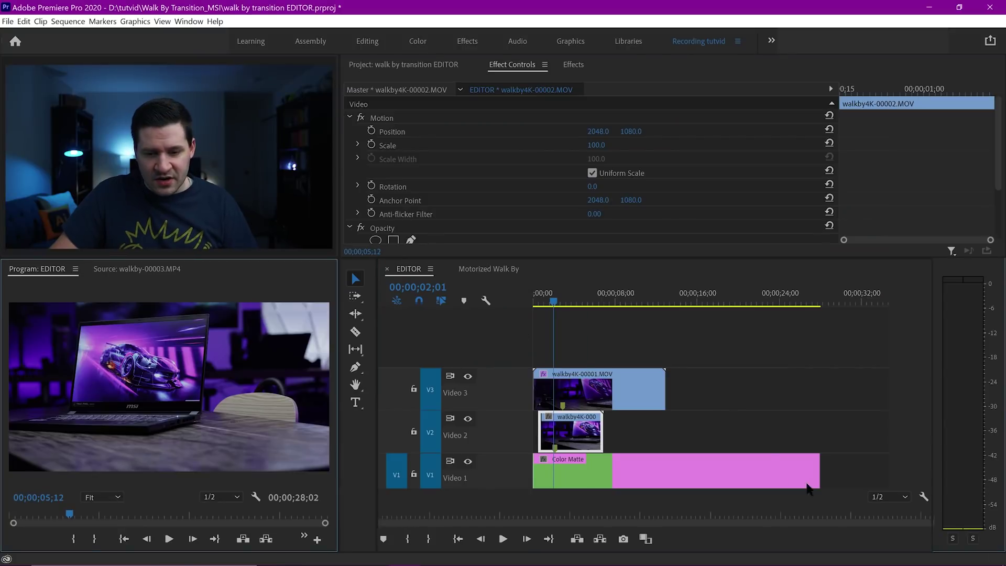
pyautogui.moveTo(824, 469); pyautogui.dragTo(658, 469)
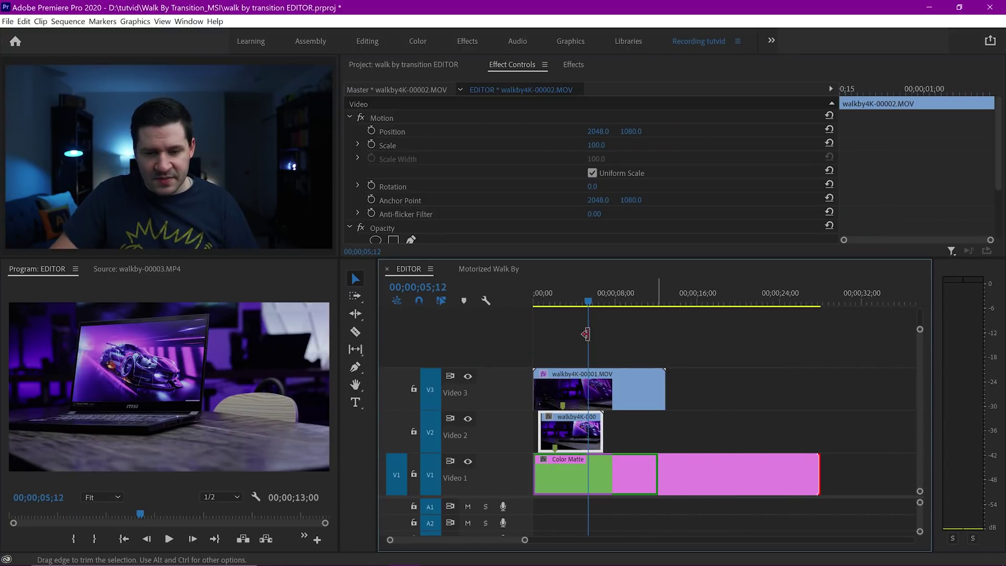
pyautogui.moveTo(599, 304); pyautogui.dragTo(523, 317)
pyautogui.press('`')
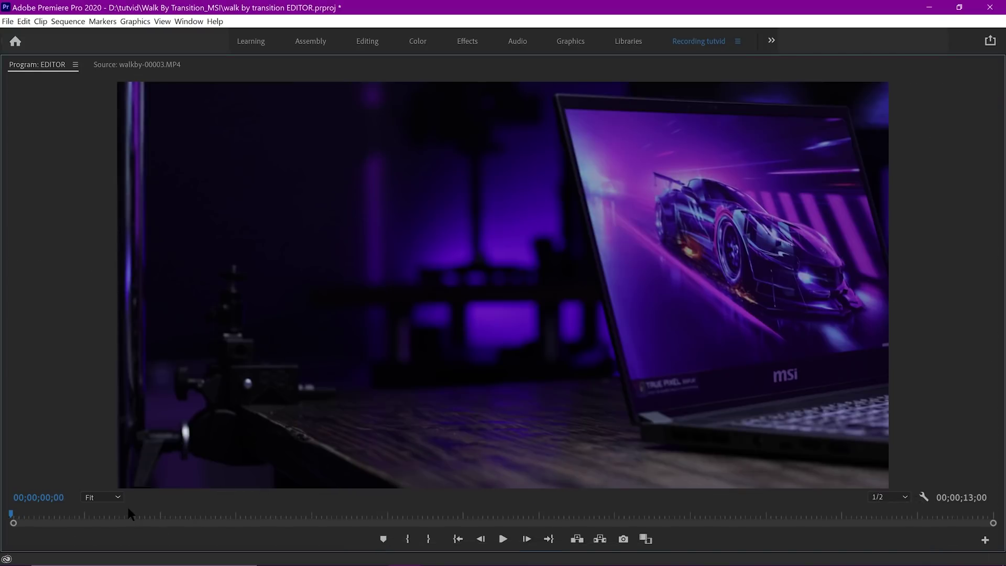
# Step: Play the feathered walk-by wipe full-screen from the start, twice
pyautogui.click(126, 514)
pyautogui.click(43, 514)
pyautogui.press('space')
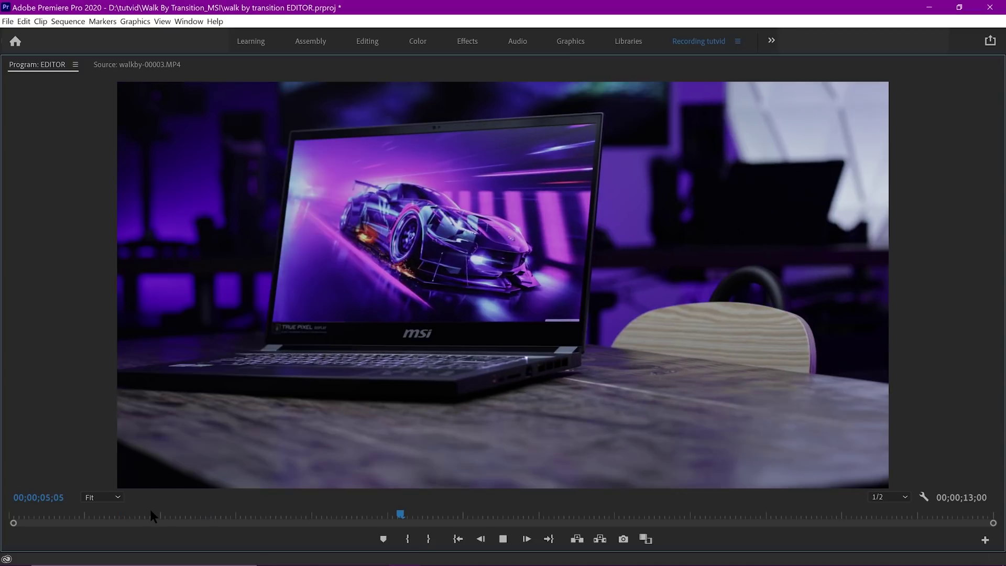
pyautogui.moveTo(150, 514); pyautogui.dragTo(36, 514)
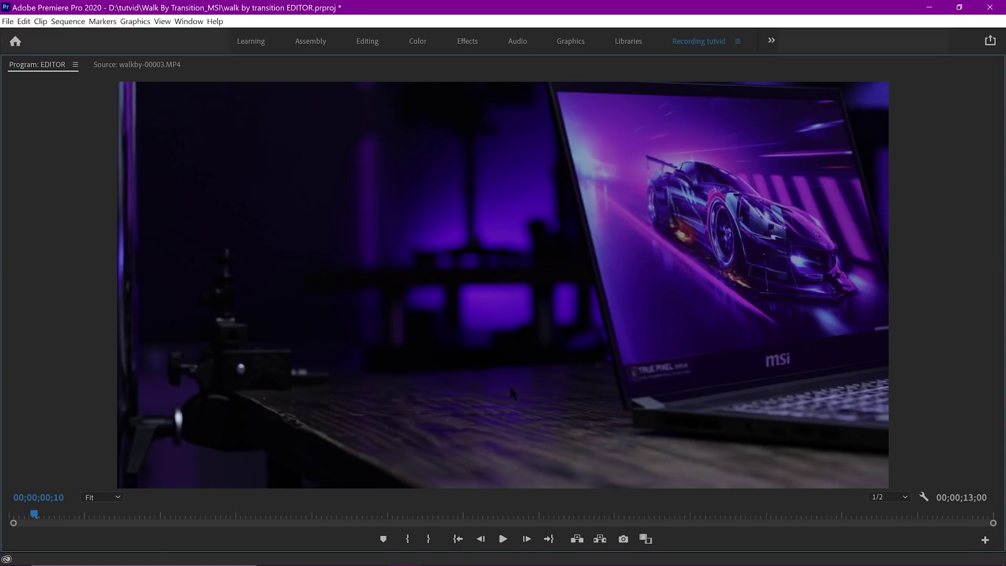
pyautogui.press('space')
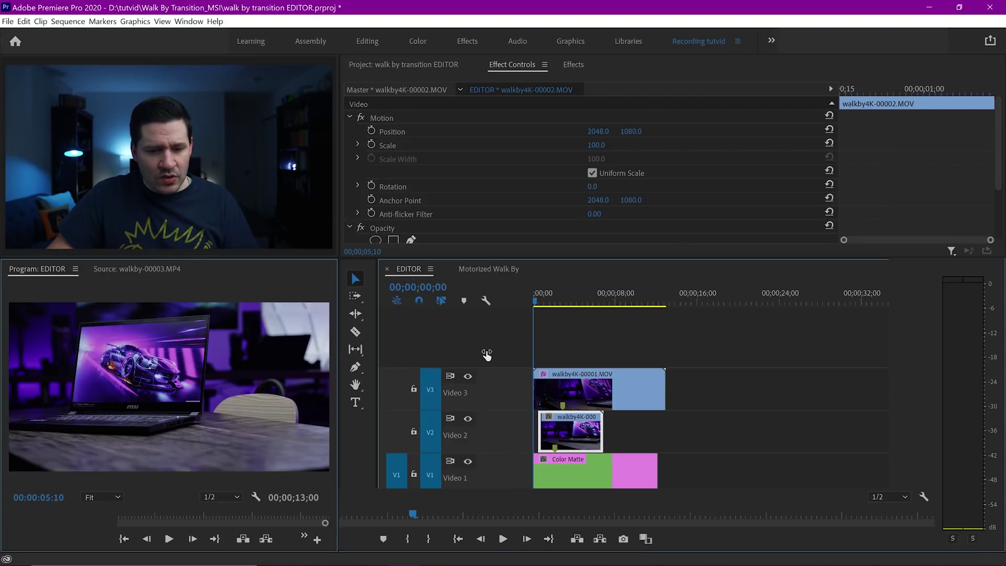
# Step: Return the playhead to the start and create a new 4096×2160 Adjustment Layer
pyautogui.moveTo(593, 312); pyautogui.dragTo(533, 316)
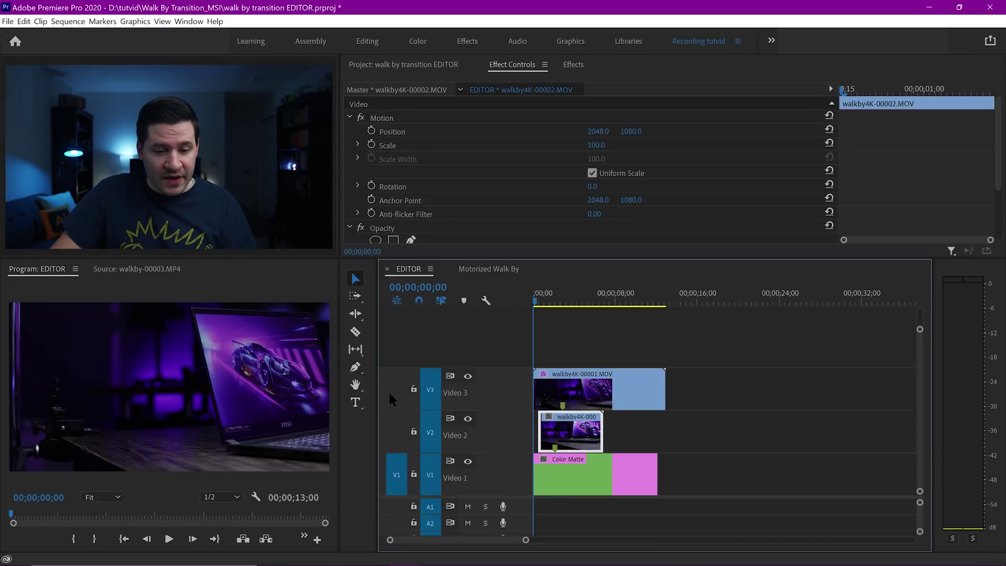
pyautogui.hotkey('shift', '1')
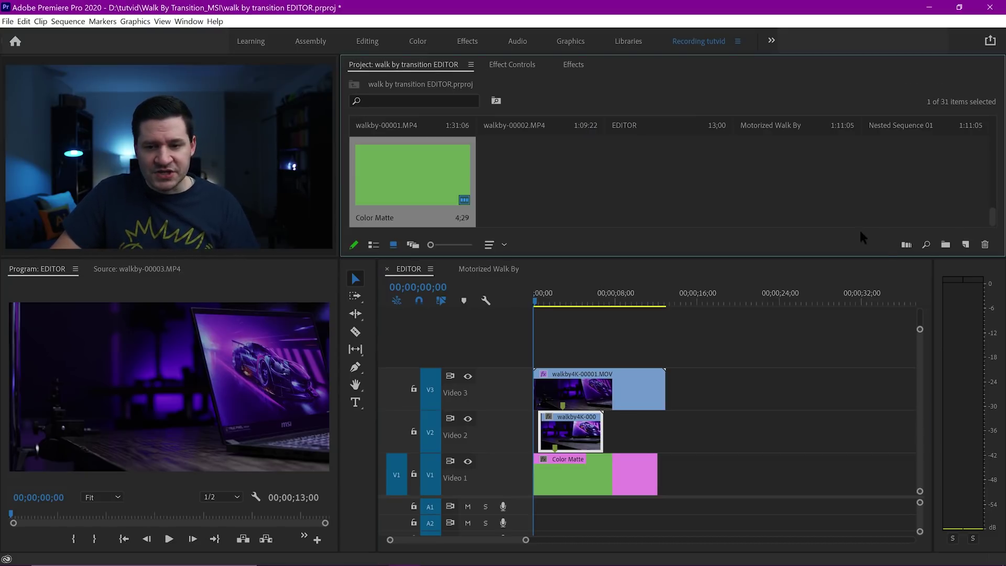
pyautogui.click(965, 245)
pyautogui.click(899, 306)
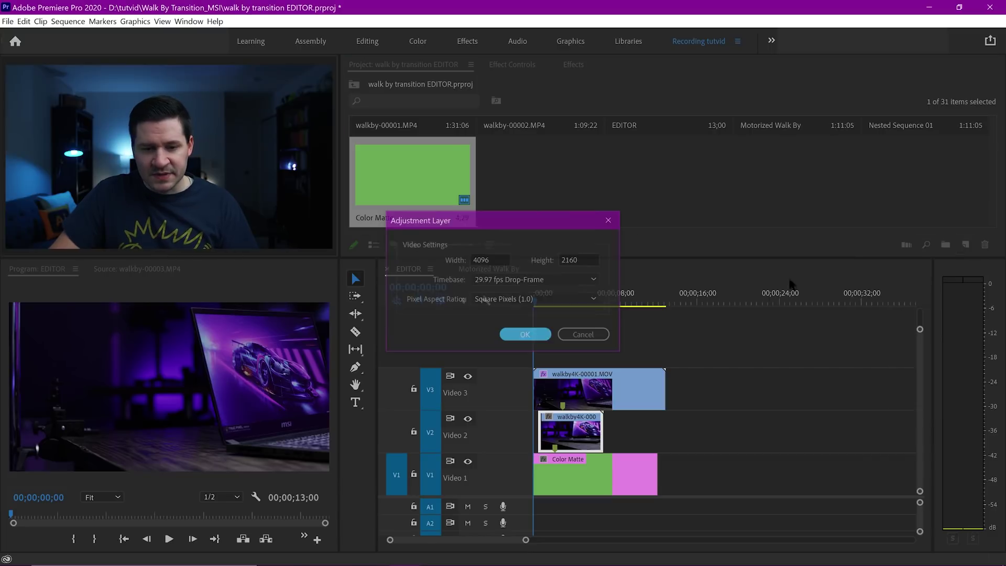
pyautogui.click(523, 338)
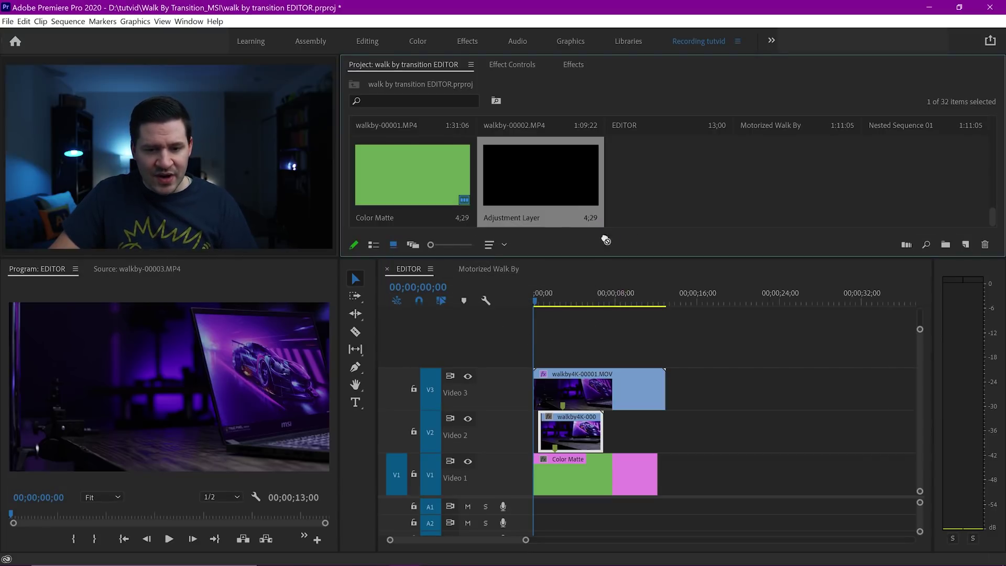
# Step: Place the Adjustment Layer on a new V4 track above the walk-by clips and select it
pyautogui.moveTo(605, 240); pyautogui.dragTo(666, 359)
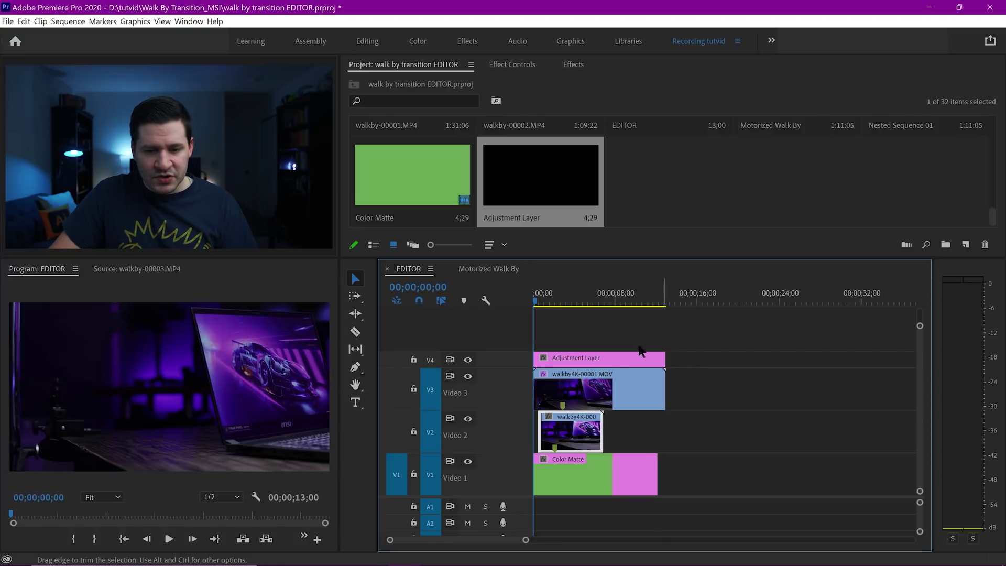
pyautogui.click(570, 302)
pyautogui.click(588, 359)
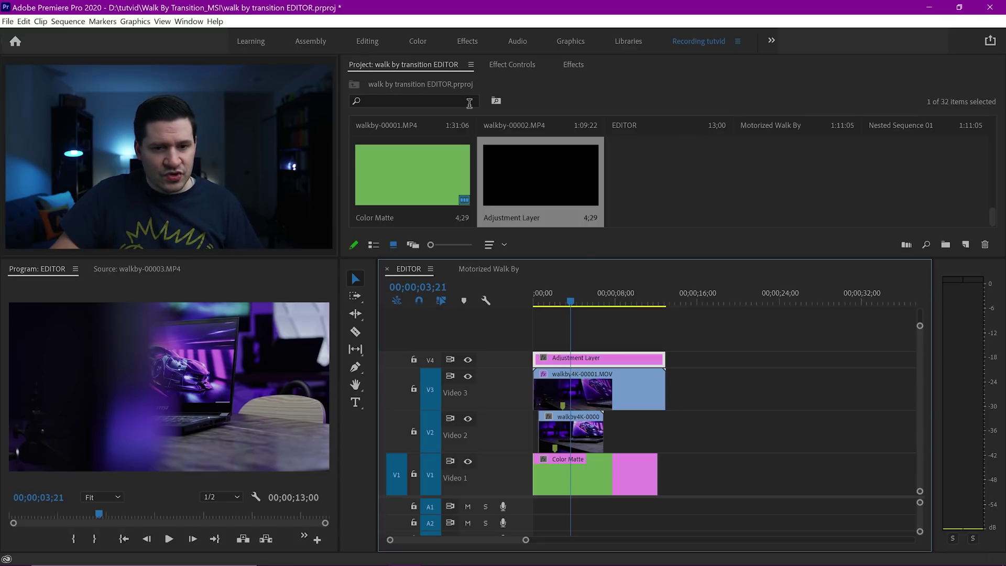
# Step: Search the Effects panel for 'lum' and collapse the Lumetri preset folders
pyautogui.click(573, 65)
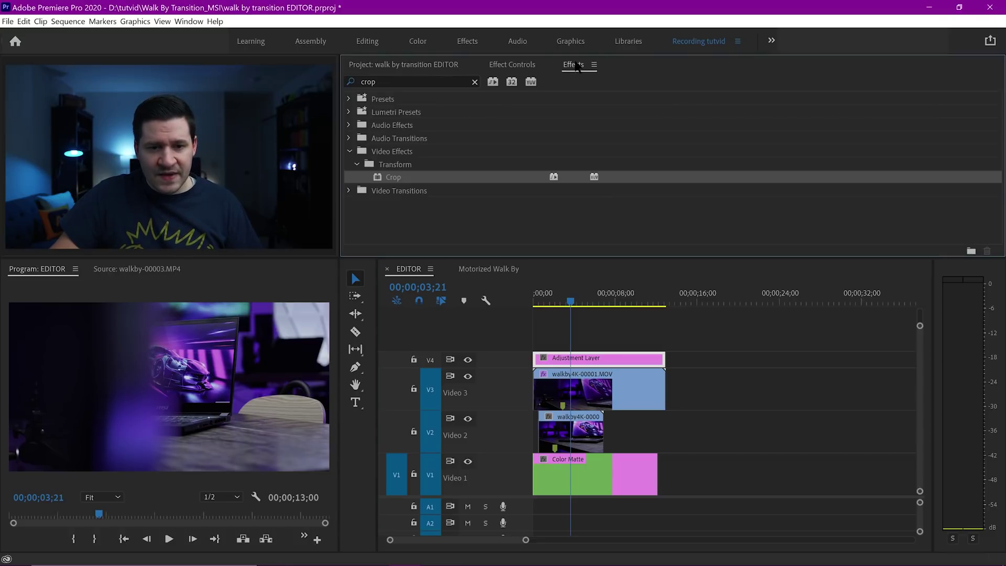
pyautogui.click(387, 82)
pyautogui.write('lumet')
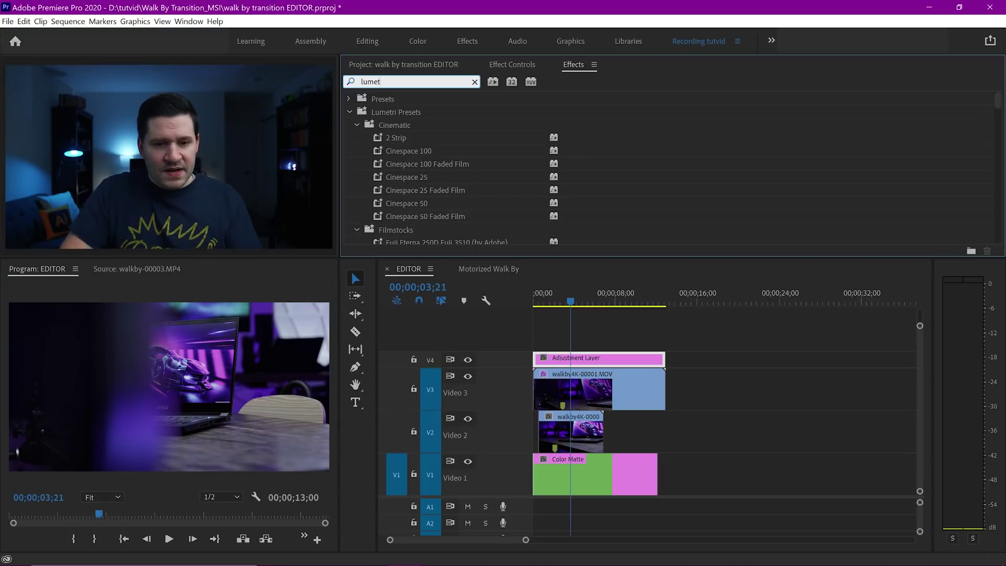
pyautogui.click(356, 124)
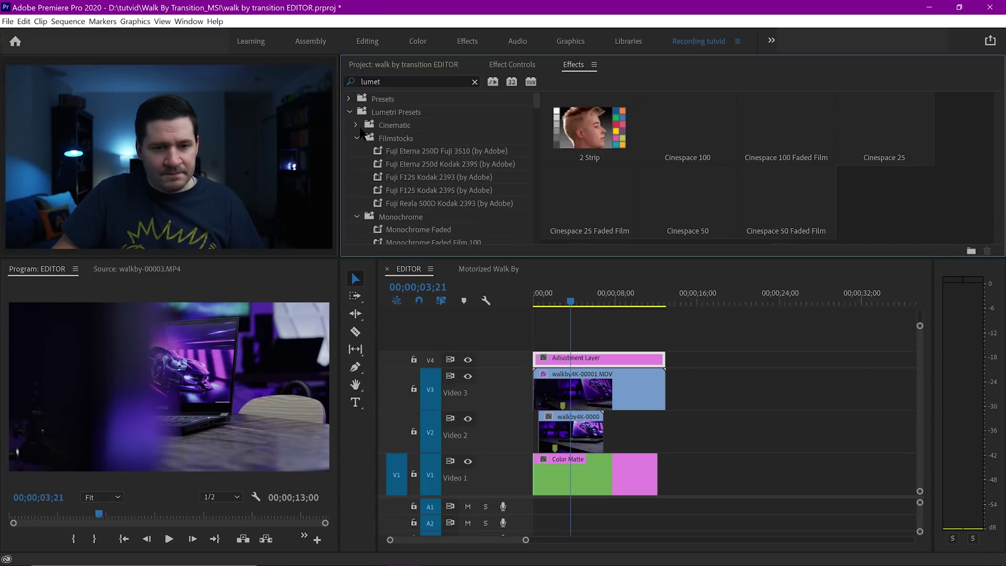
pyautogui.click(357, 138)
pyautogui.click(357, 152)
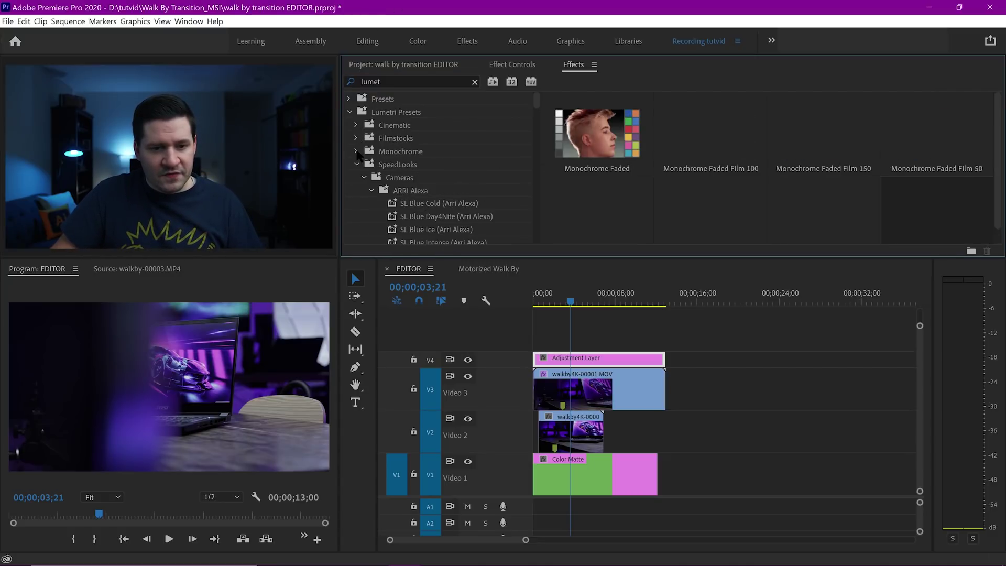
pyautogui.click(356, 164)
pyautogui.click(357, 177)
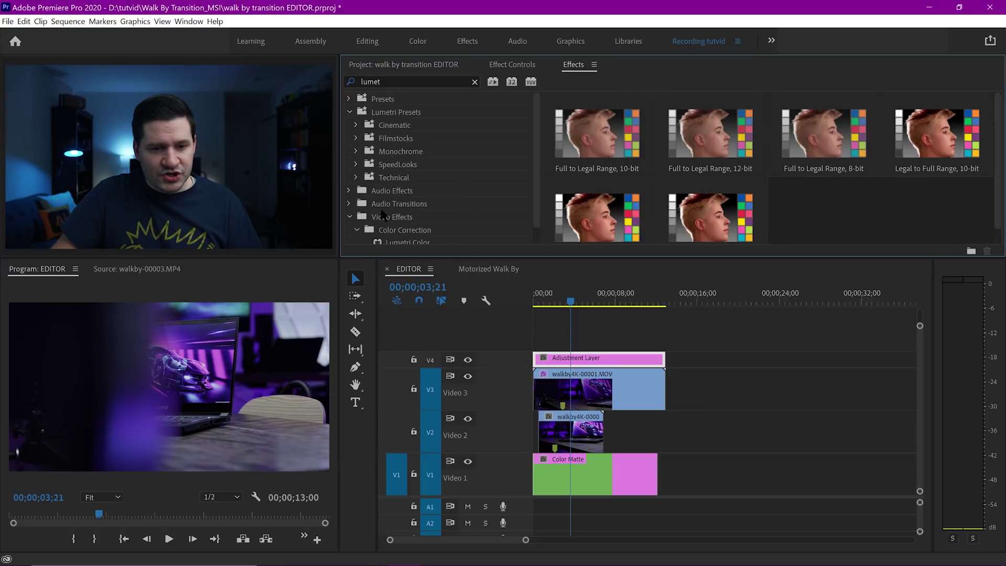
pyautogui.scroll(-1, 398, 220)
# Step: Apply Lumetri Color to the Adjustment Layer and show its Basic Correction settings
pyautogui.moveTo(414, 235); pyautogui.dragTo(591, 359)
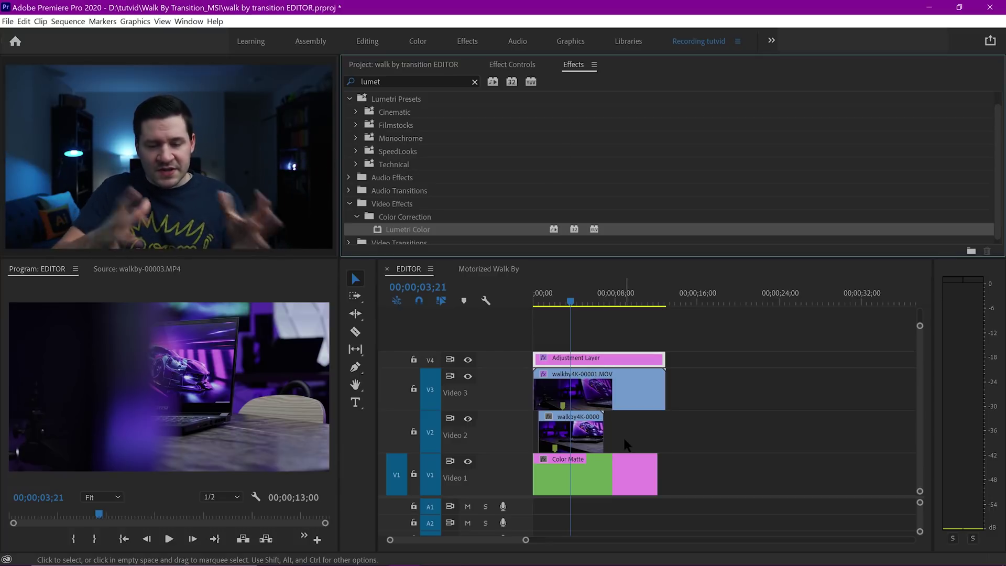
pyautogui.click(581, 361)
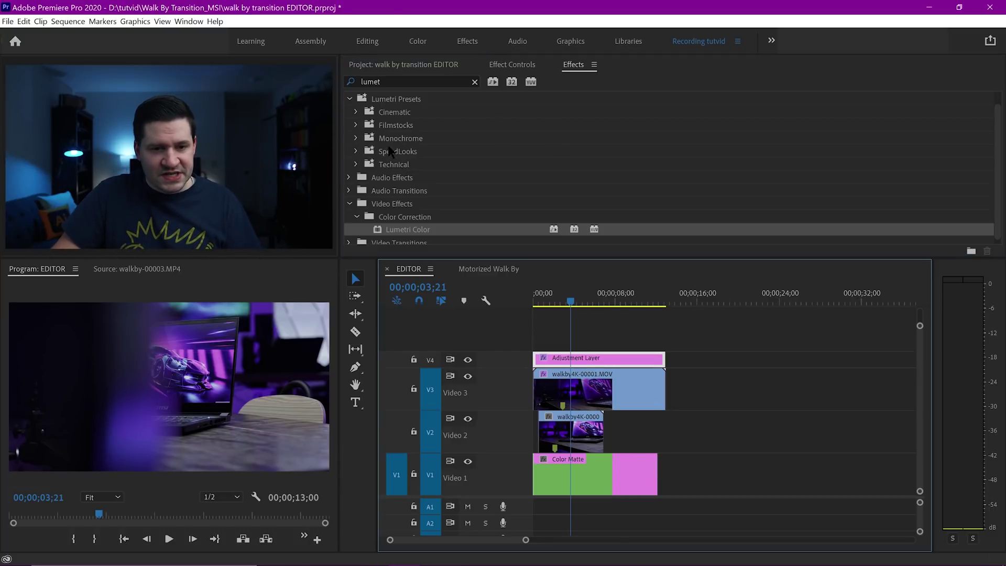
pyautogui.click(516, 65)
pyautogui.scroll(-6, 502, 152)
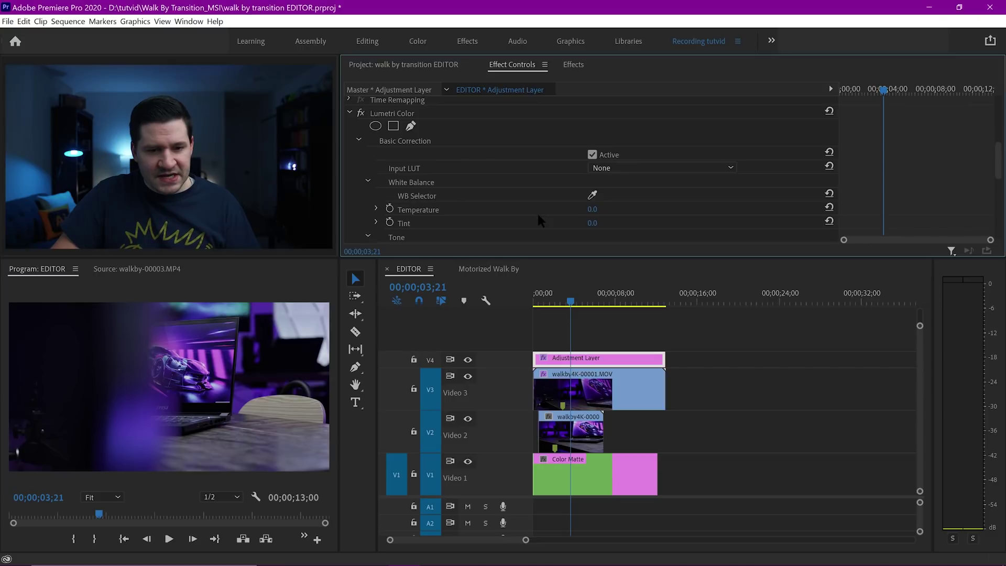
# Step: Set the Lumetri Temperature to -15 and Tint to 15
pyautogui.scroll(-1, 571, 212)
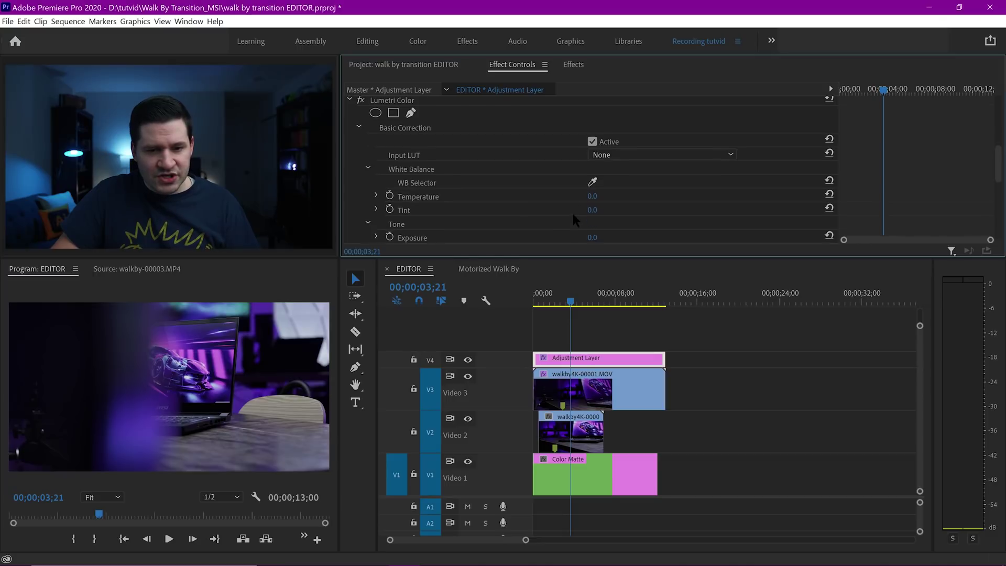
pyautogui.click(608, 198)
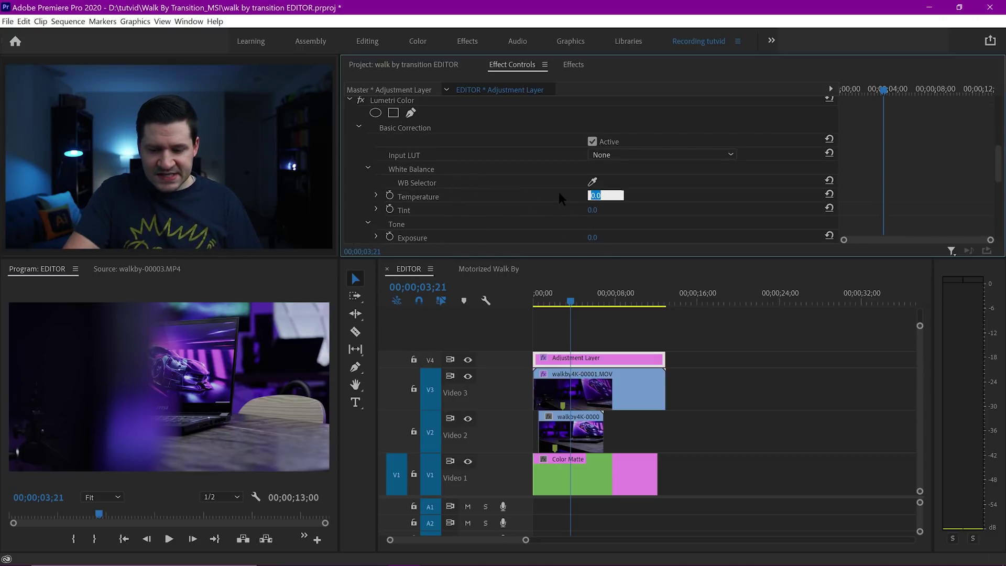
pyautogui.write('-15')
pyautogui.press('Tab')
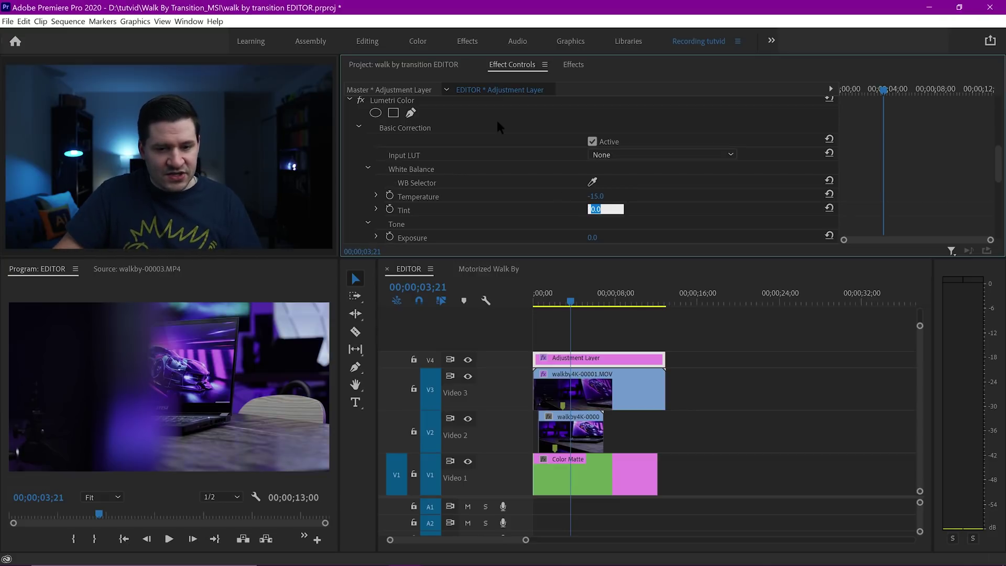
pyautogui.write('15')
pyautogui.press('Tab')
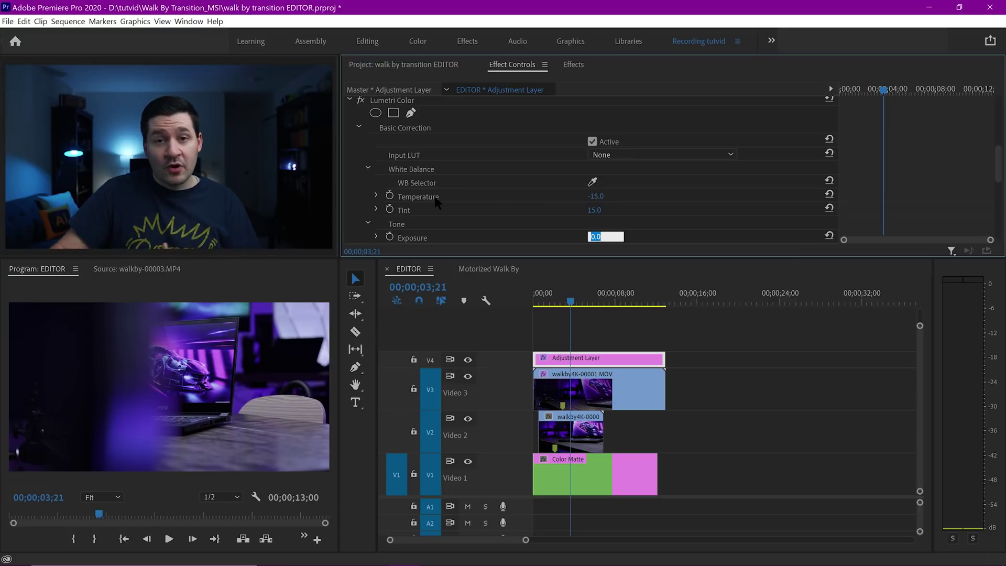
# Step: Collapse White Balance and raise Saturation to 125
pyautogui.click(368, 168)
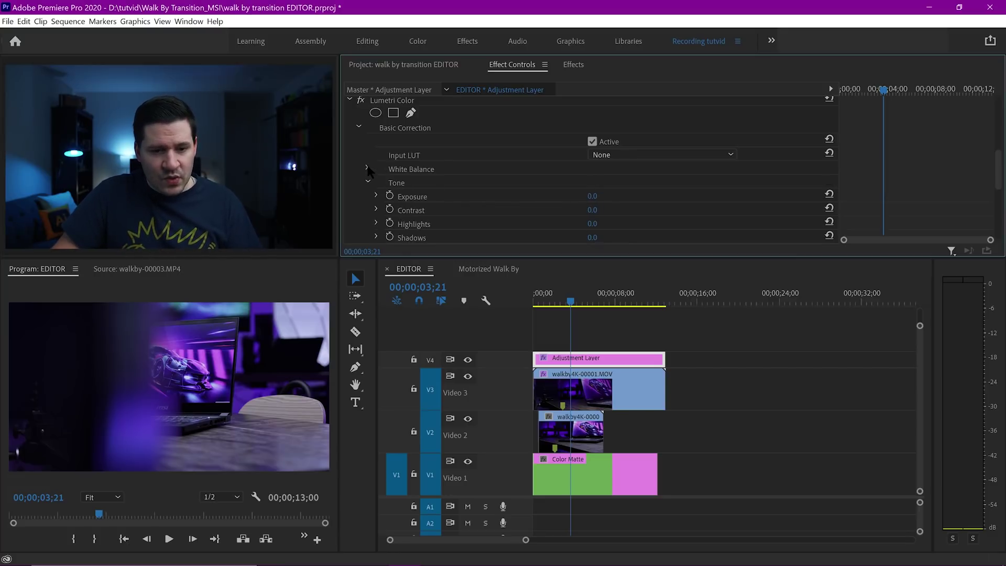
pyautogui.scroll(-5, 427, 204)
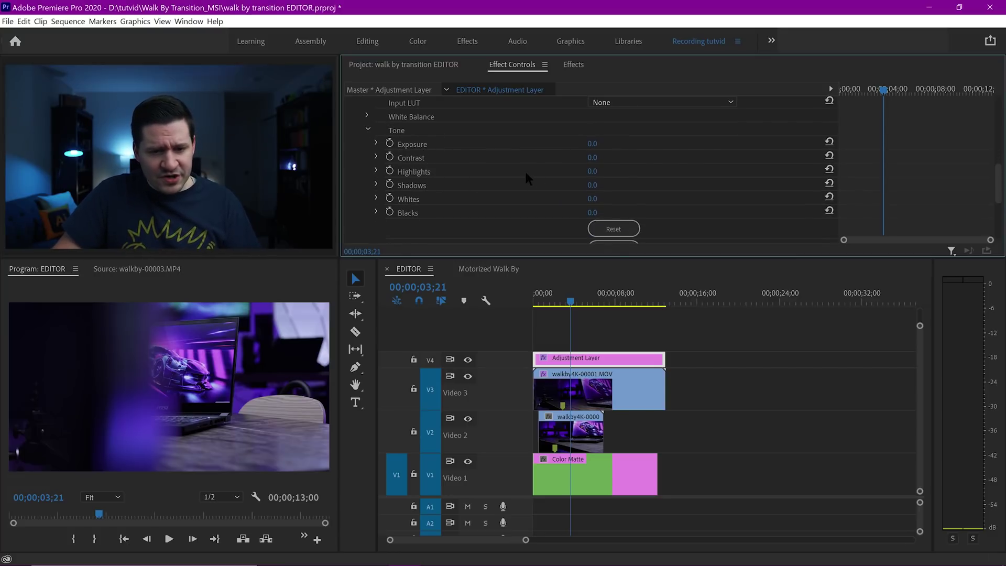
pyautogui.scroll(-4, 516, 174)
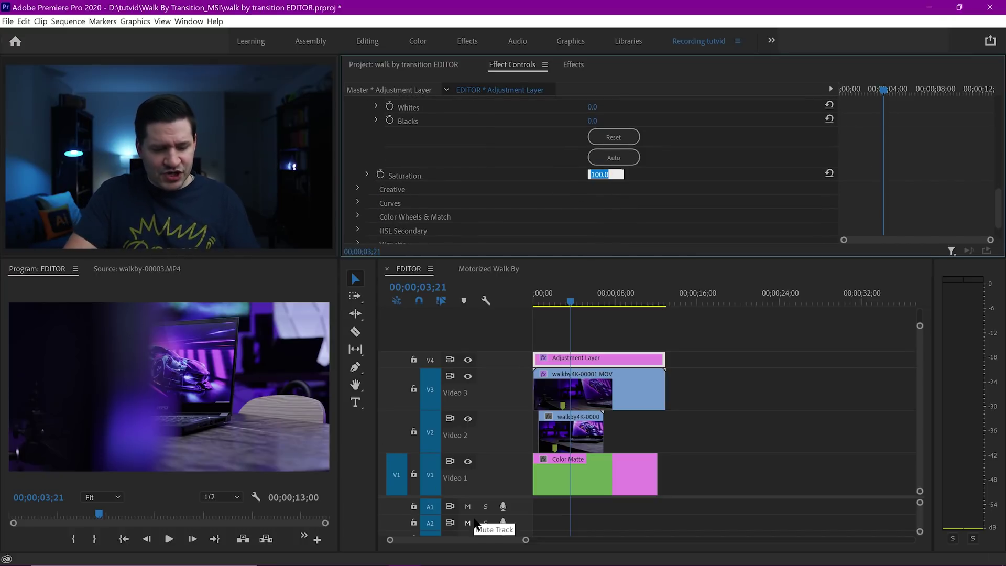
pyautogui.write('115')
pyautogui.press('Return')
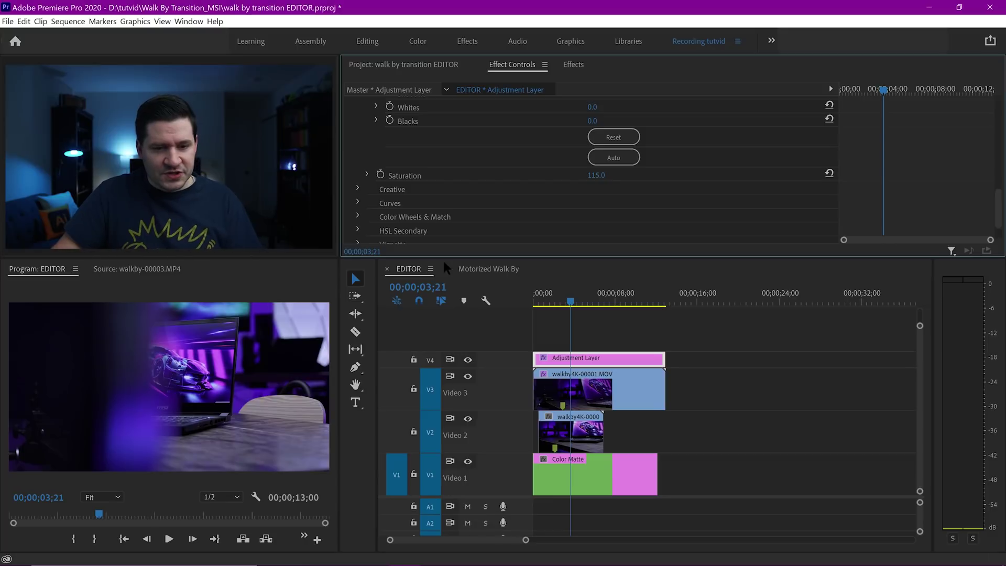
pyautogui.click(602, 173)
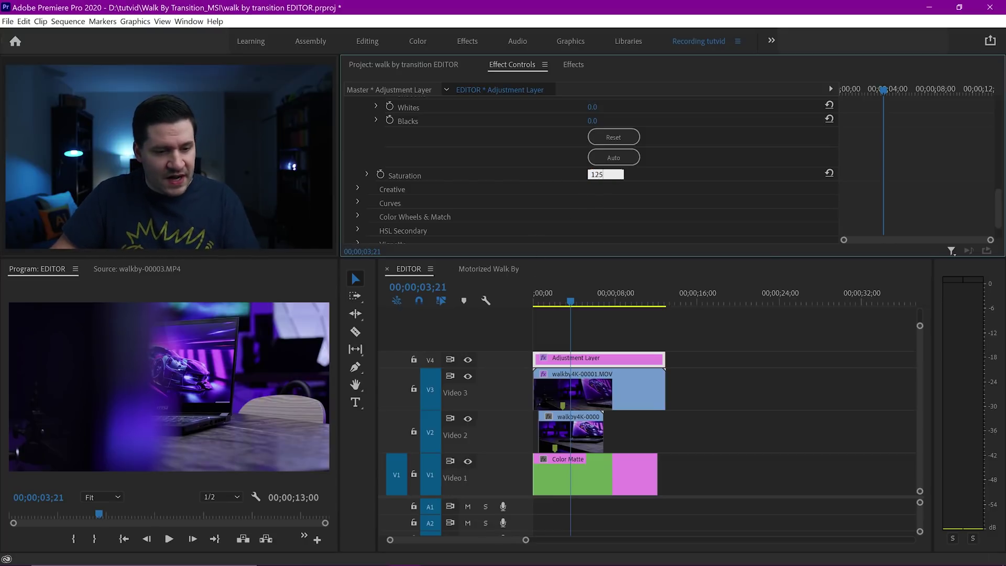
pyautogui.press('Return')
# Step: Set the Creative Sharpen value to 30, then collapse the Creative group
pyautogui.scroll(-2, 369, 181)
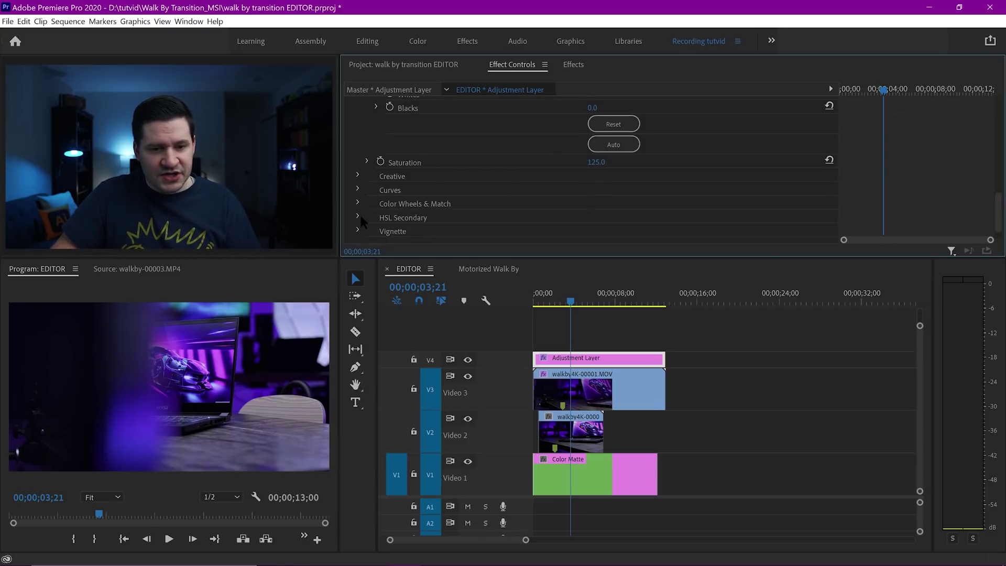
pyautogui.click(358, 153)
pyautogui.scroll(-3, 457, 175)
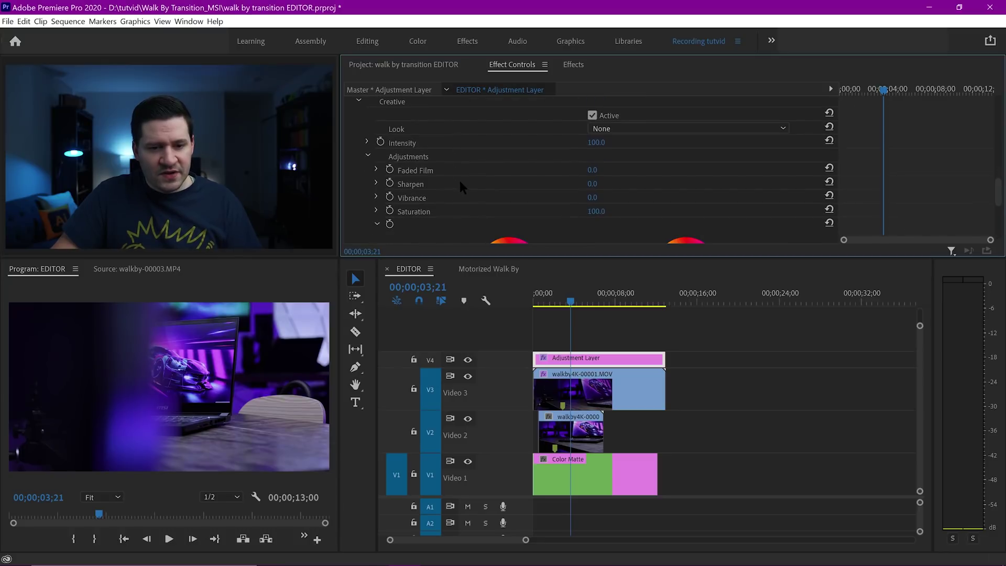
pyautogui.click(592, 184)
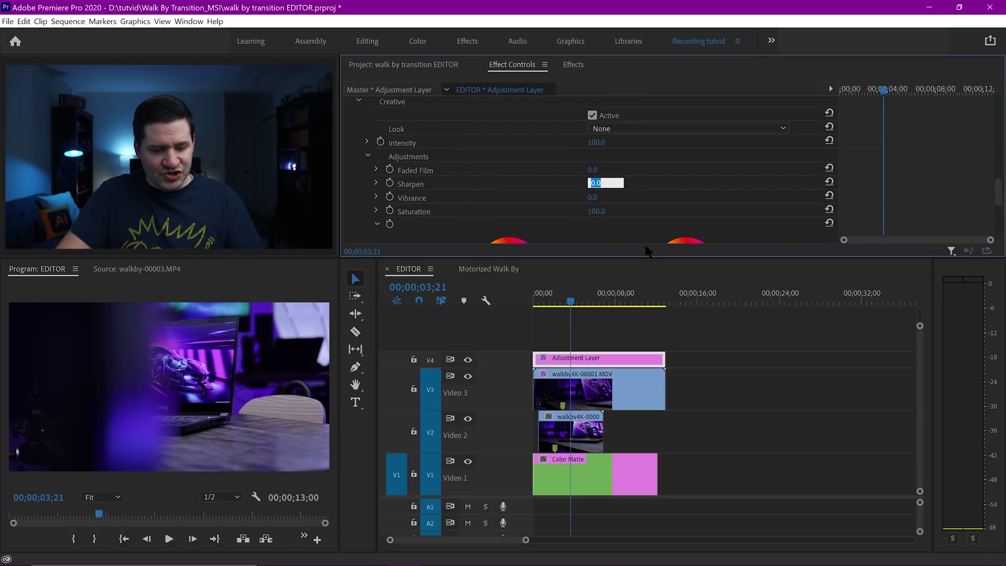
pyautogui.write('30')
pyautogui.press('Tab')
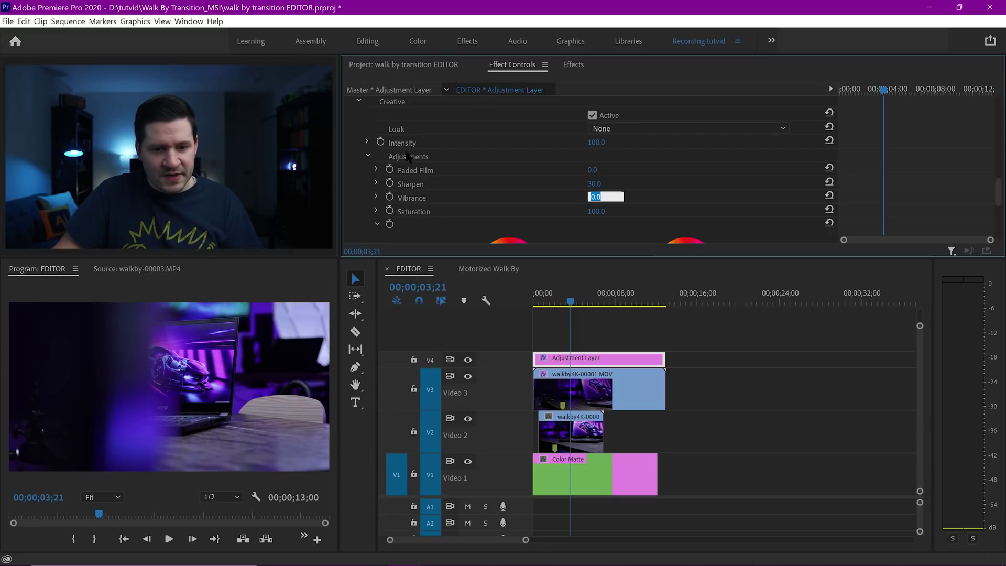
pyautogui.click(368, 155)
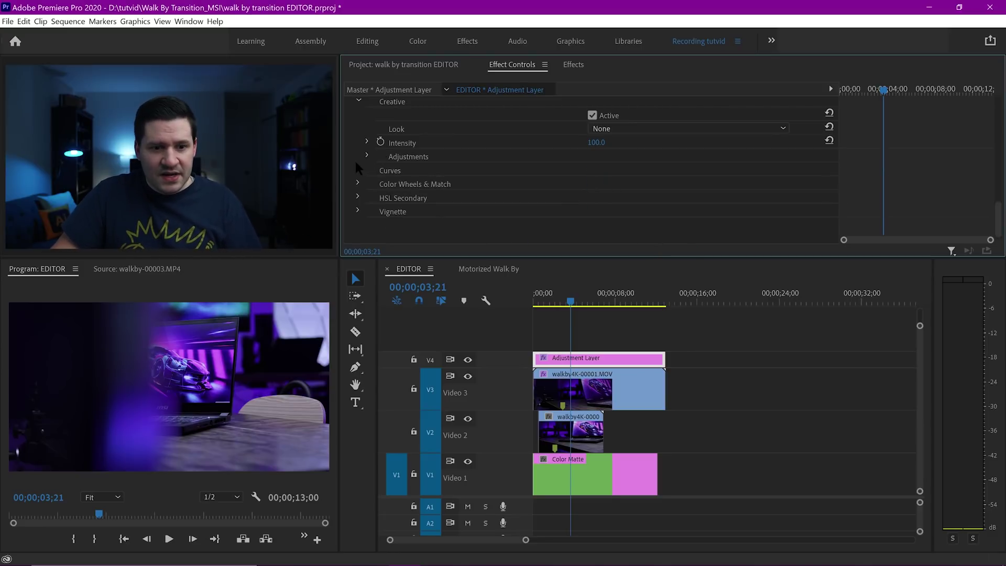
# Step: Bend the master RGB curve into an S-shape: slightly brighter midpoint, darker shadows, brighter highlights
pyautogui.click(358, 169)
pyautogui.scroll(-5, 445, 168)
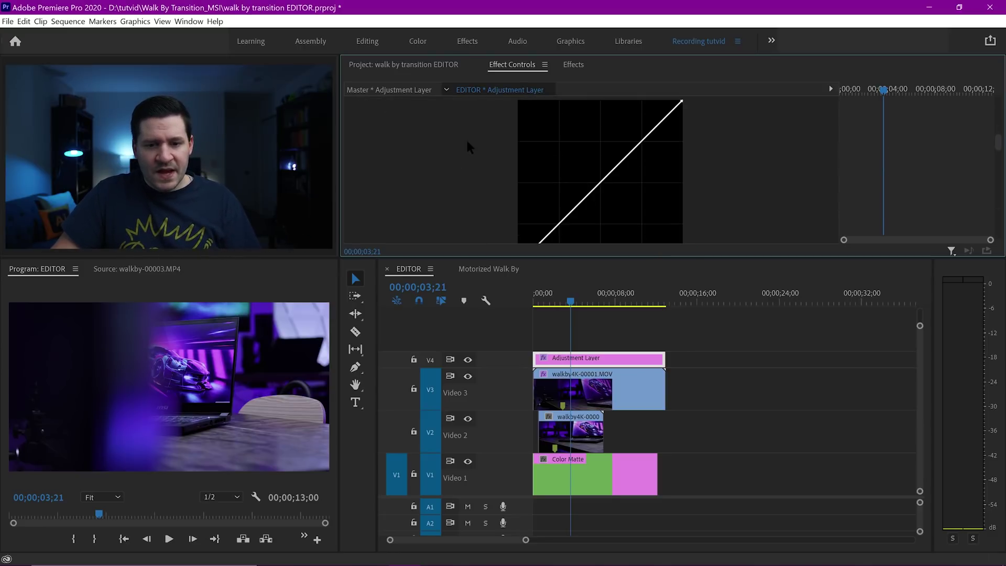
pyautogui.scroll(1, 611, 167)
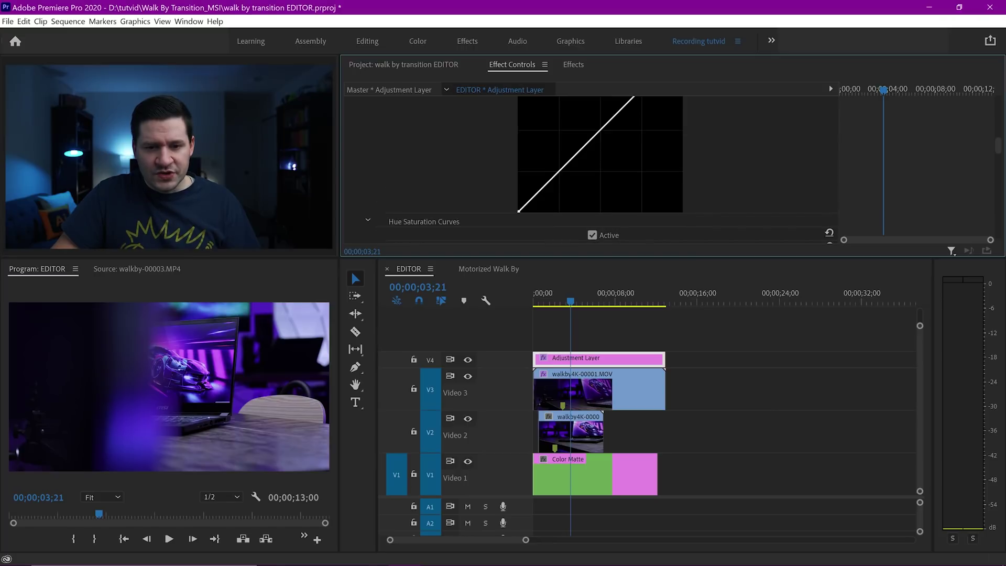
pyautogui.click(600, 133)
pyautogui.moveTo(601, 134); pyautogui.dragTo(599, 130)
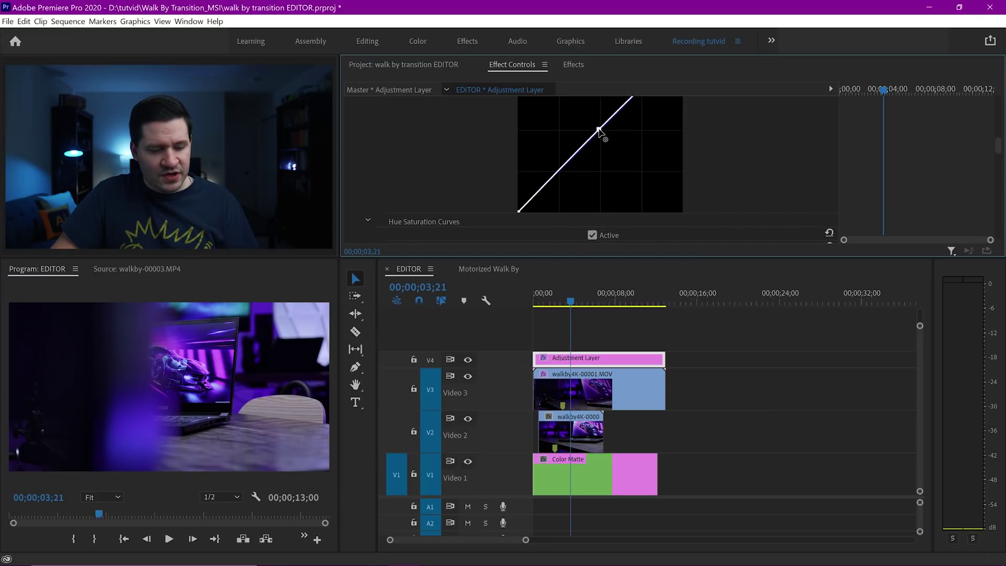
pyautogui.press('`')
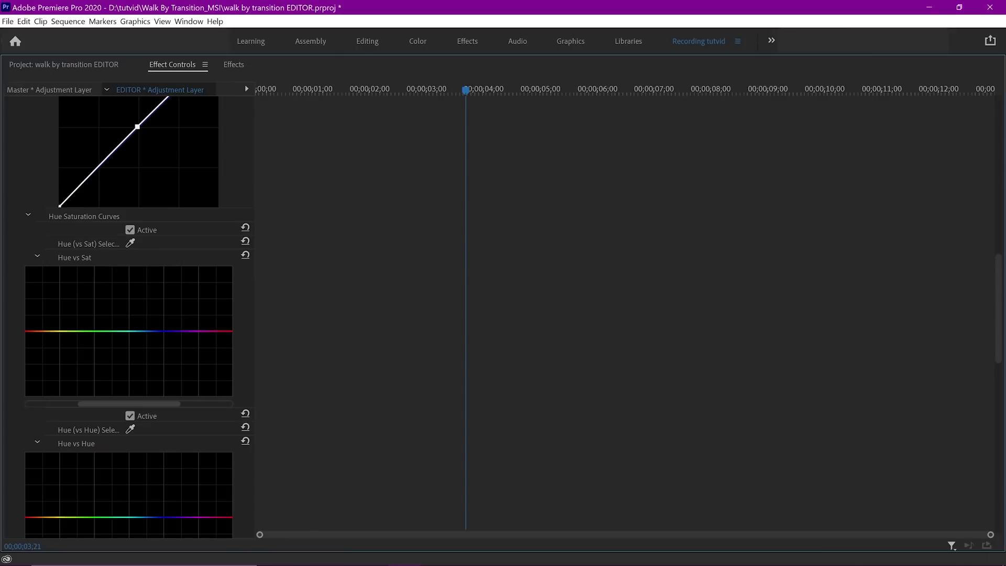
pyautogui.scroll(5, 128, 314)
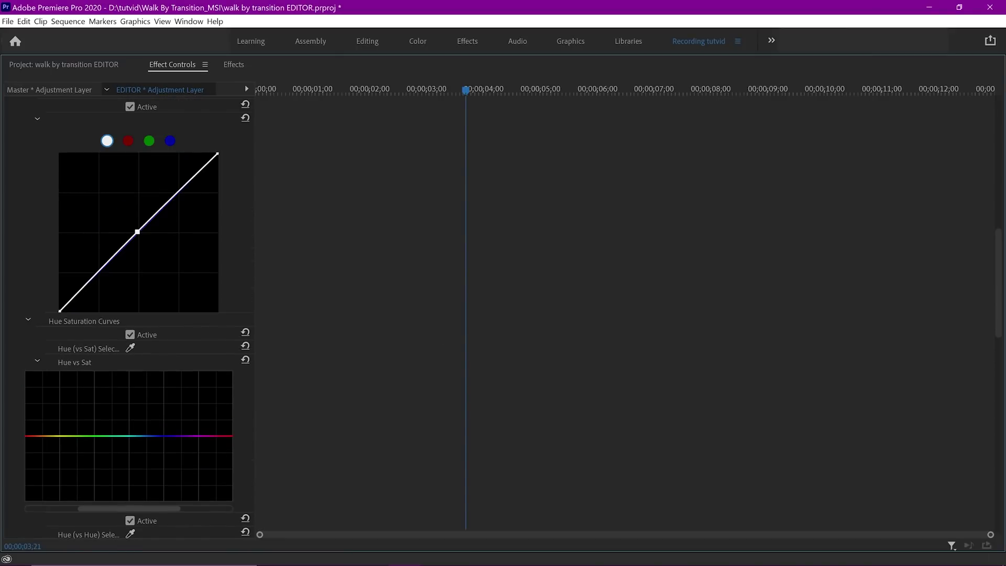
pyautogui.moveTo(92, 281); pyautogui.dragTo(93, 284)
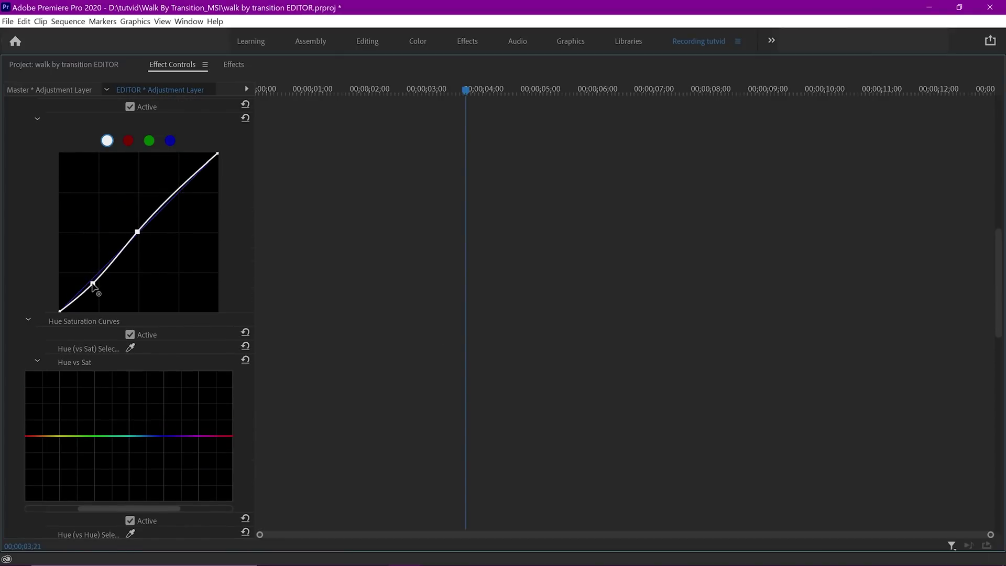
pyautogui.moveTo(181, 185); pyautogui.dragTo(178, 176)
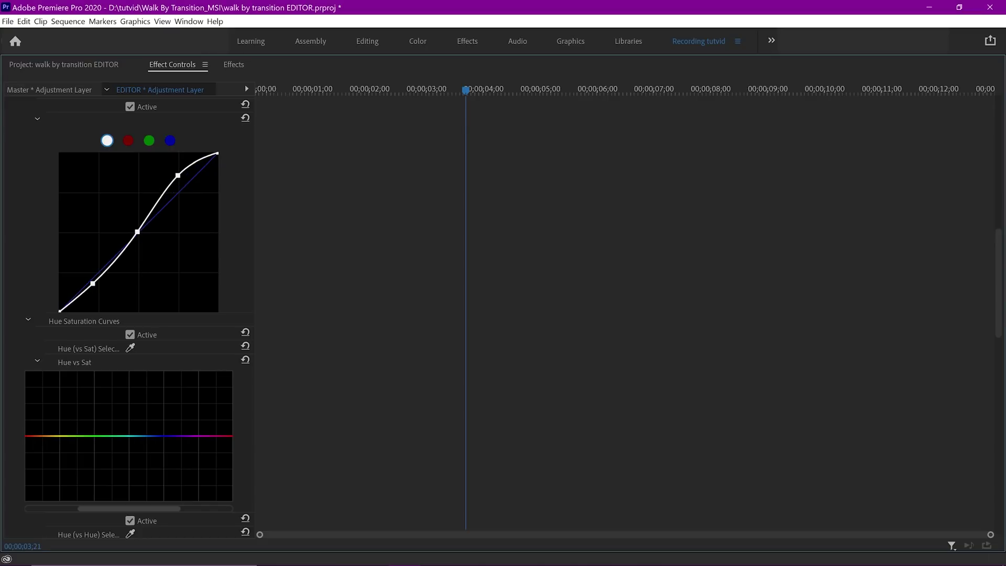
# Step: Lift the blue channel's shadows on the curve and restore the normal layout
pyautogui.click(170, 141)
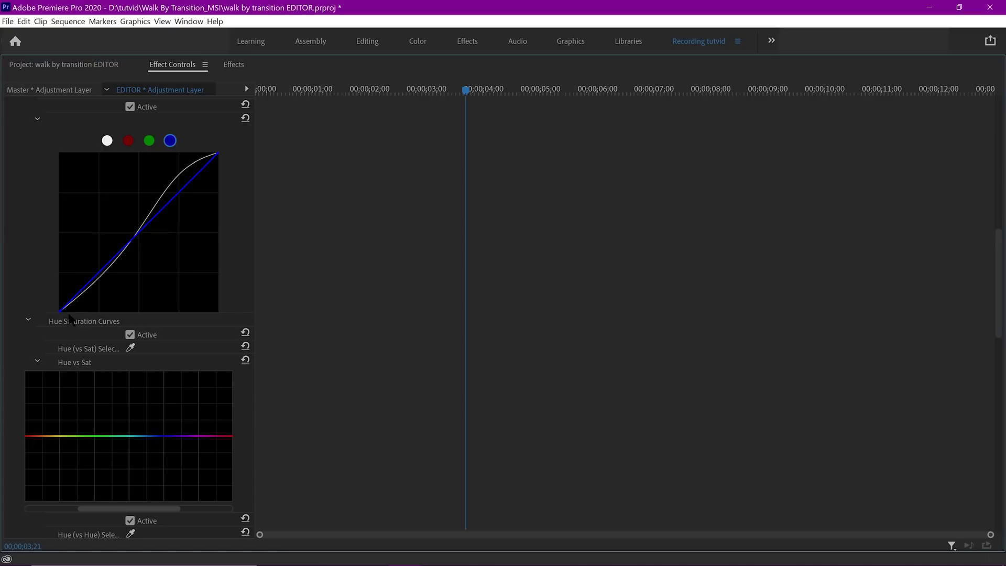
pyautogui.moveTo(60, 312); pyautogui.dragTo(54, 303)
pyautogui.press('`')
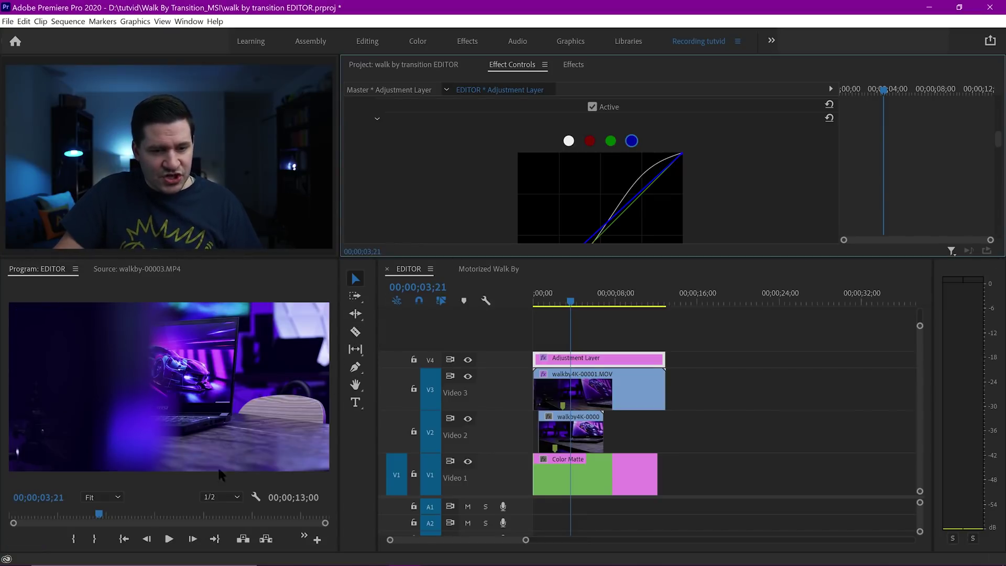
# Step: Collapse Lumetri Color and toggle its fx switch to compare the grade
pyautogui.scroll(5, 518, 154)
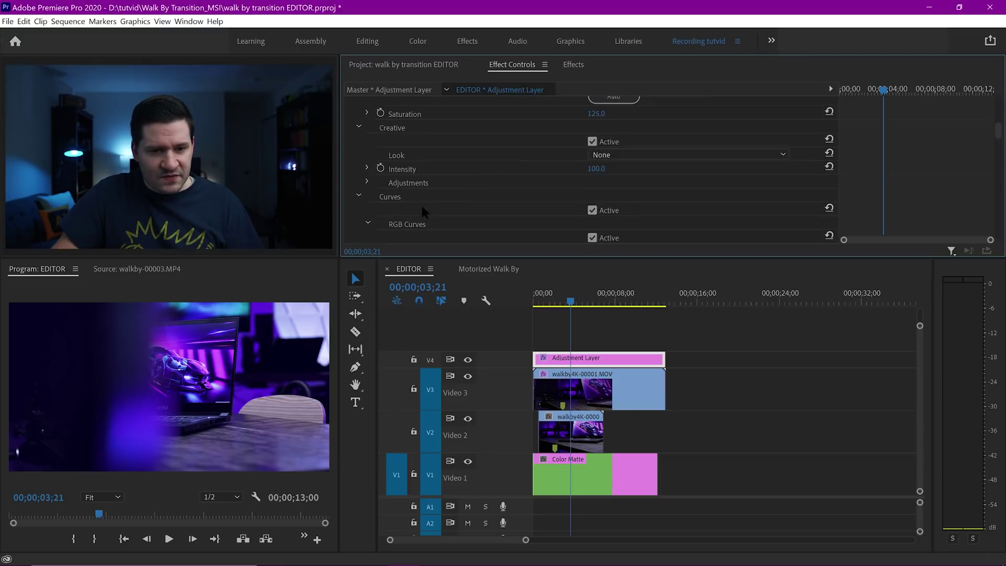
pyautogui.scroll(10, 421, 203)
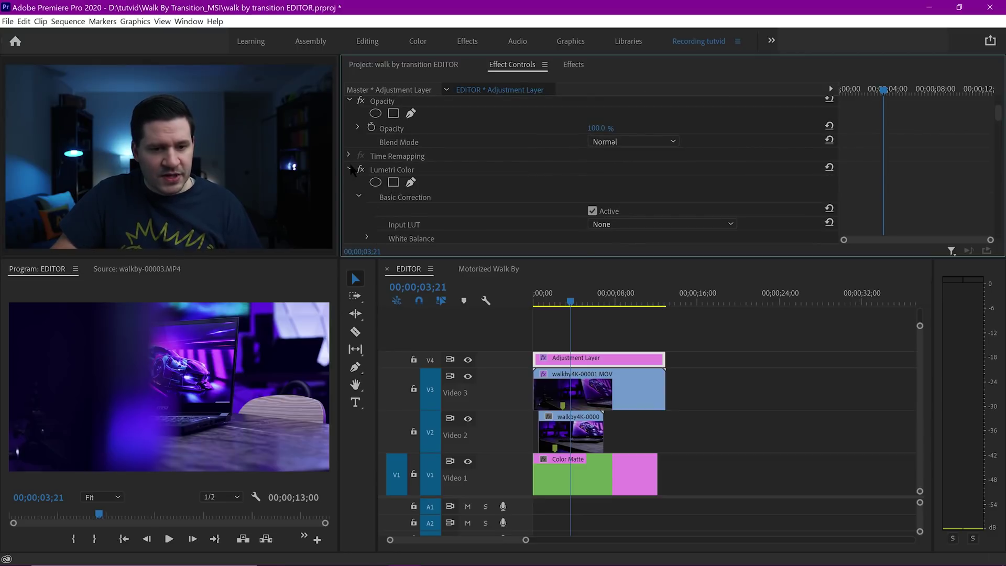
pyautogui.click(349, 169)
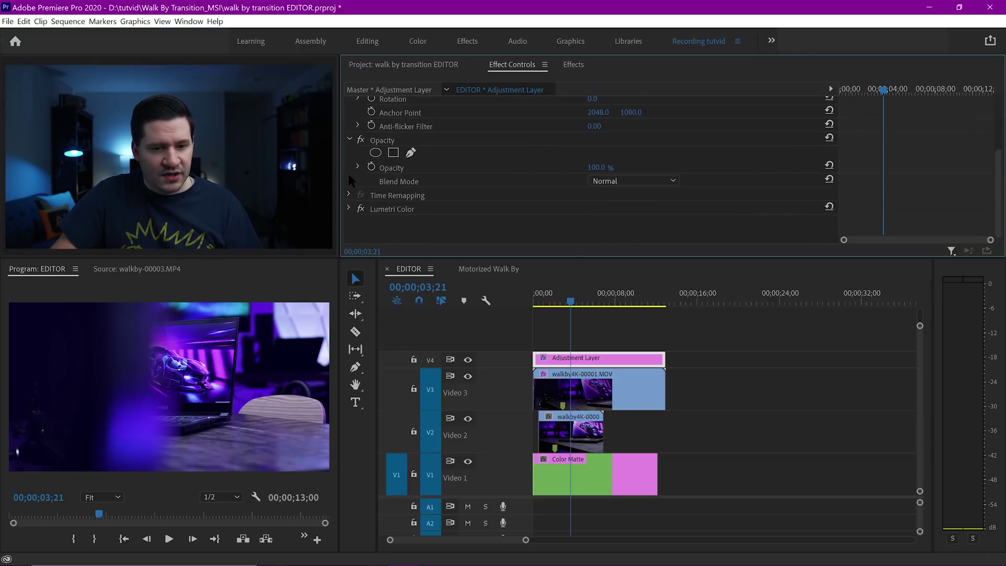
pyautogui.click(361, 208)
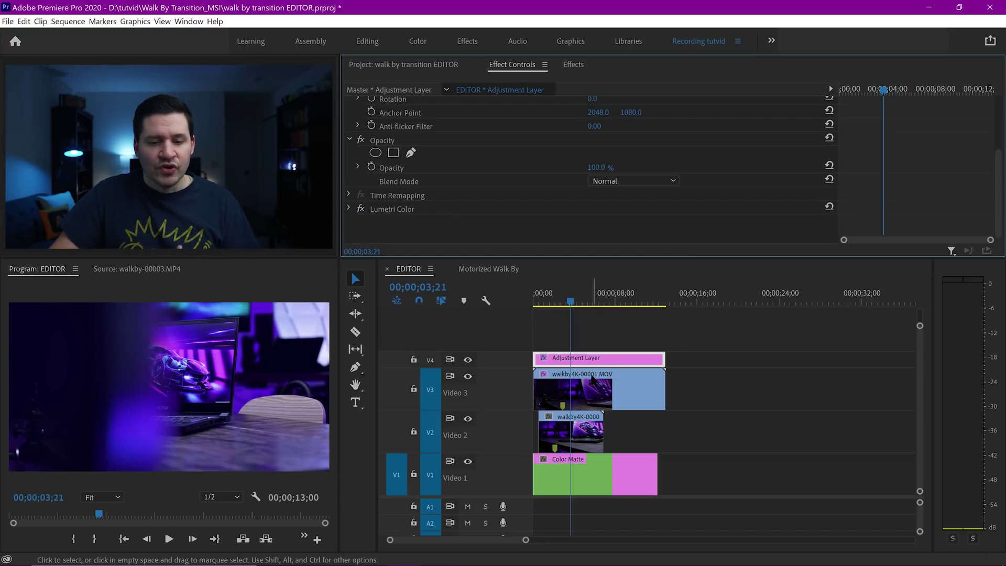
# Step: Play back the graded transition from 01;18, then return the playhead to the start
pyautogui.moveTo(563, 299); pyautogui.dragTo(550, 300)
pyautogui.press('space')
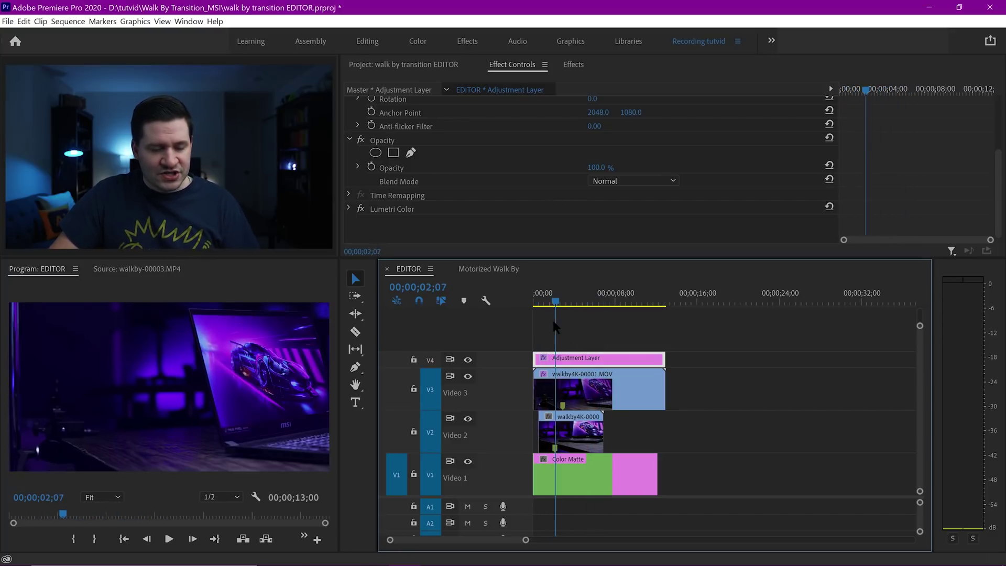
pyautogui.click(545, 304)
pyautogui.moveTo(544, 307); pyautogui.dragTo(514, 298)
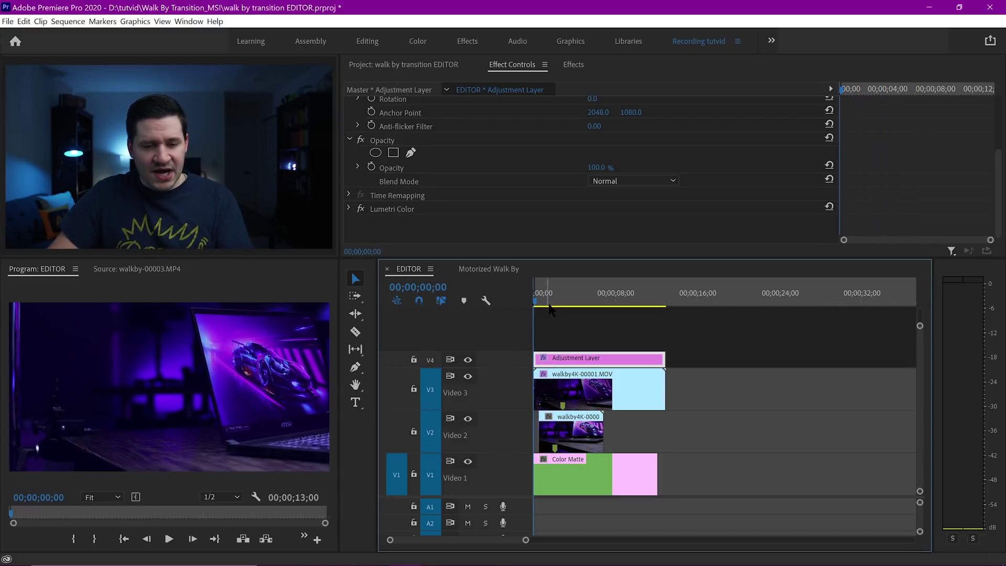
# Step: Mark an out point at the transition's end for a 06;07 range, then return to start
pyautogui.moveTo(570, 299); pyautogui.dragTo(600, 297)
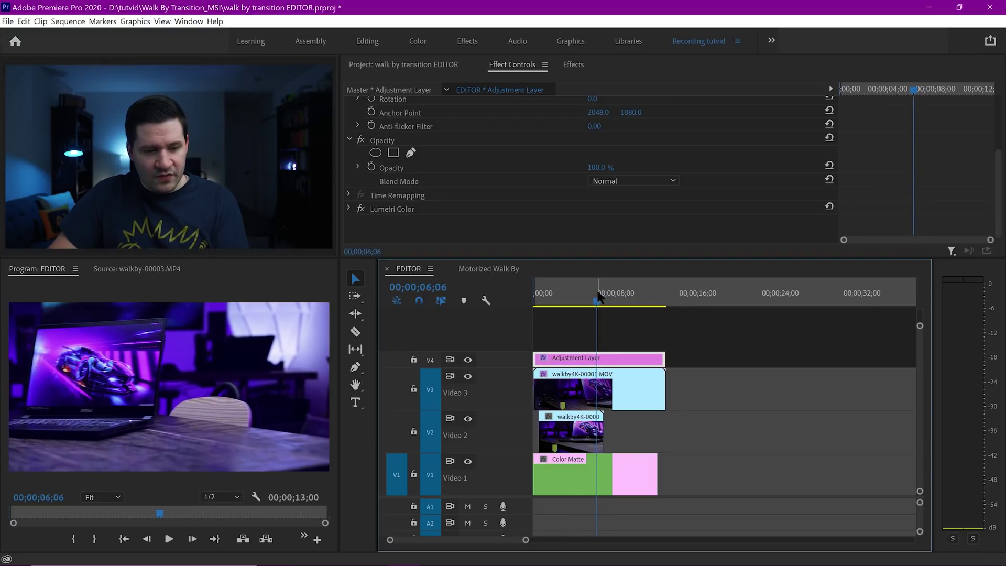
pyautogui.press('o')
pyautogui.press('Home')
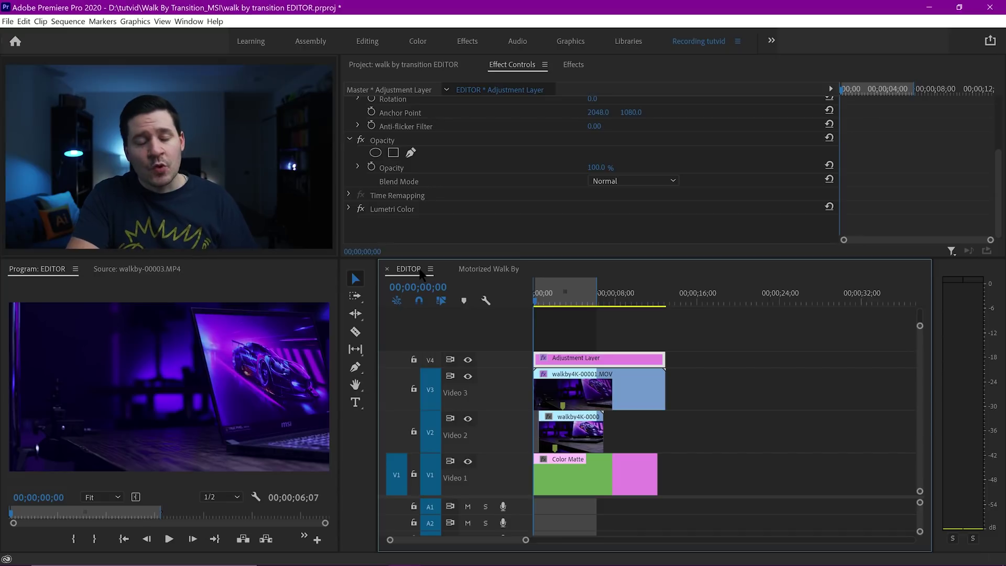
pyautogui.hotkey('ctrl', 'm')
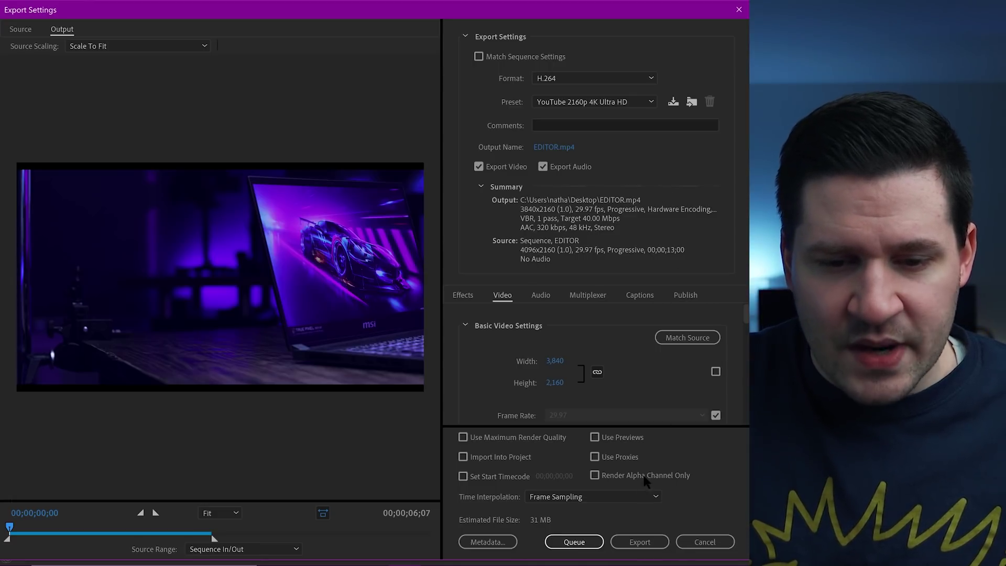
# Step: Keep Hardware Encoding as the performance mode for the H.264 YouTube 2160p 4K export
pyautogui.scroll(-1, 595, 377)
pyautogui.scroll(-4, 592, 374)
pyautogui.scroll(4, 507, 355)
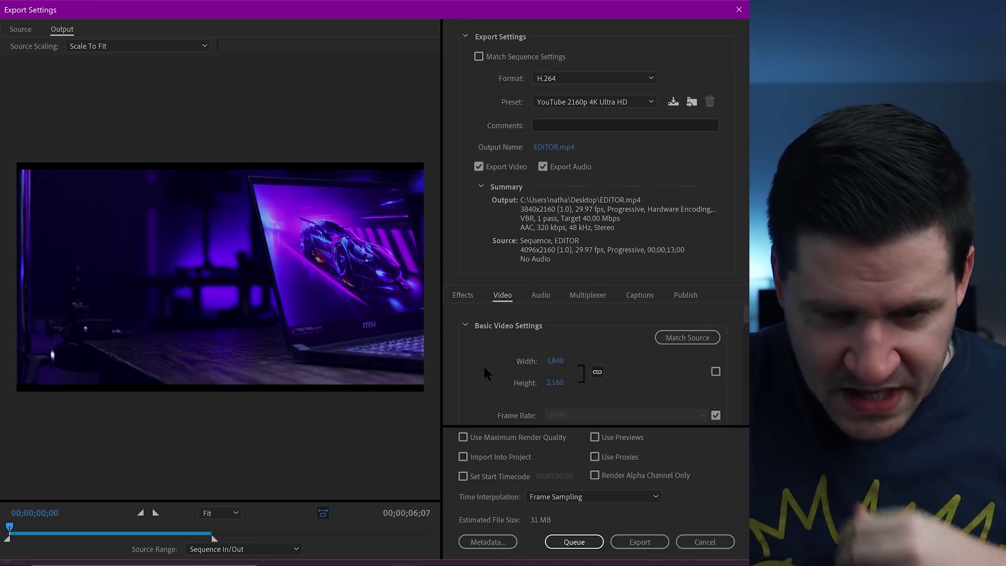
pyautogui.scroll(-4, 498, 357)
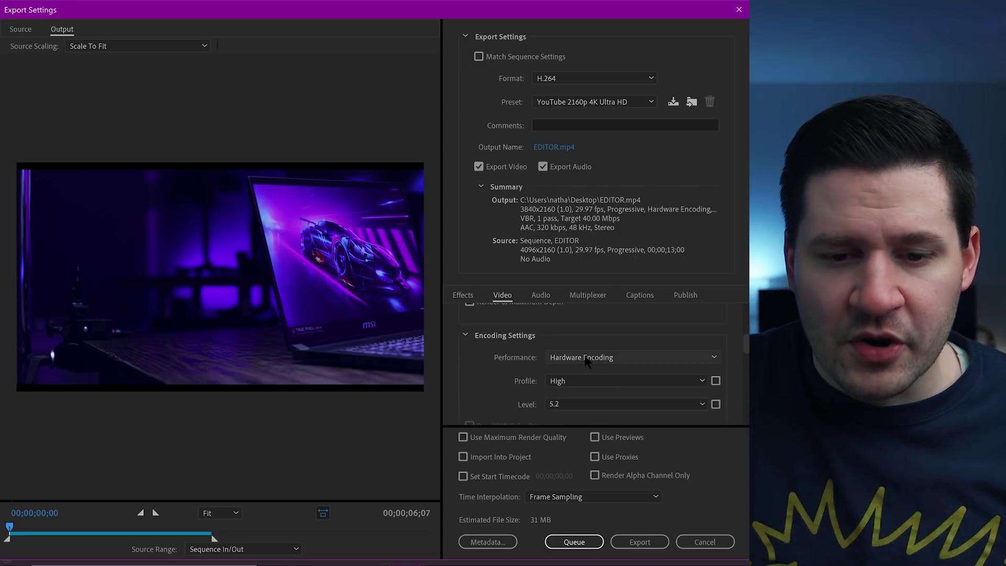
pyautogui.click(584, 358)
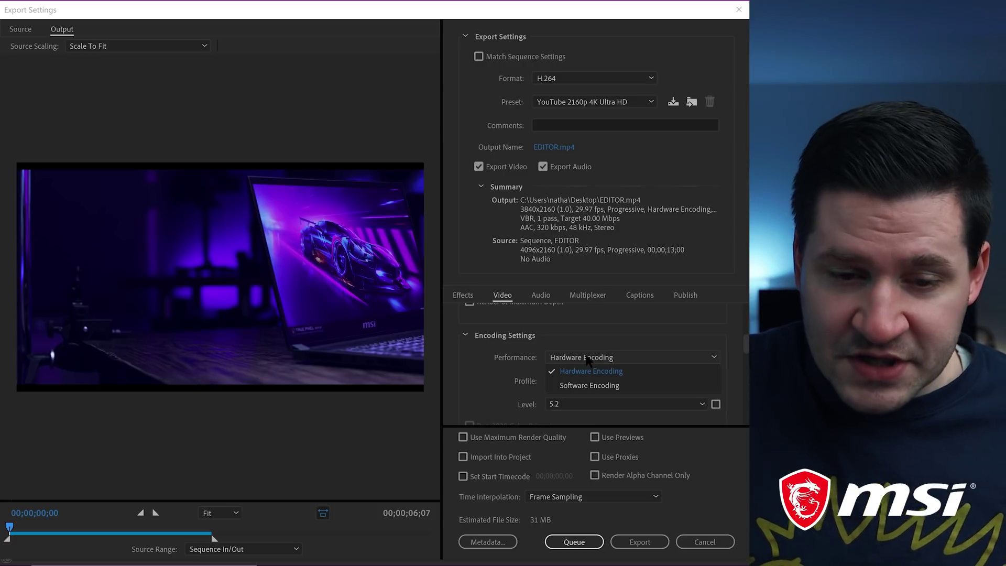
pyautogui.click(588, 360)
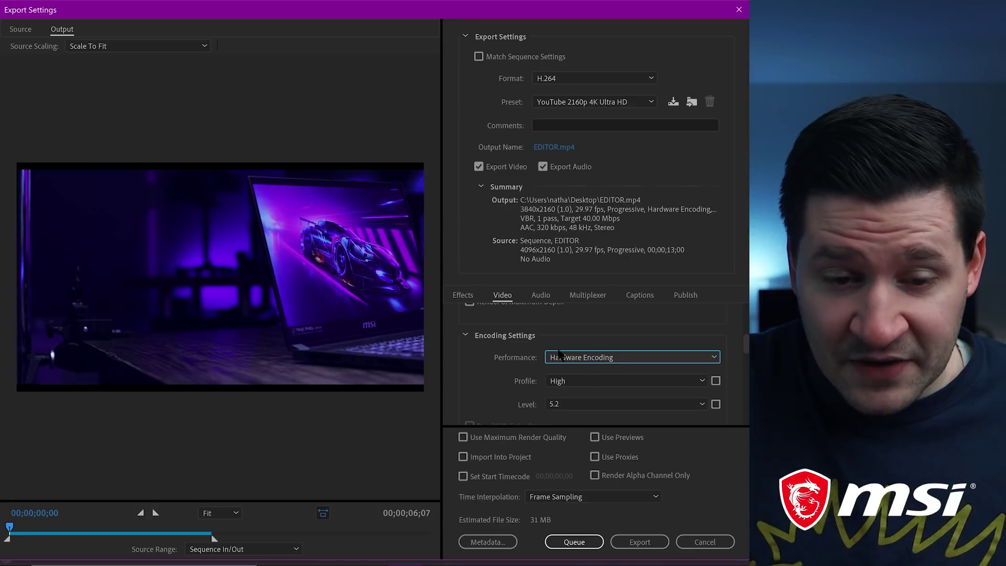
# Step: Review the VBR 1-pass 40 Mbps bitrate settings and start exporting EDITOR.mp4
pyautogui.scroll(-3, 495, 357)
pyautogui.scroll(-4, 495, 350)
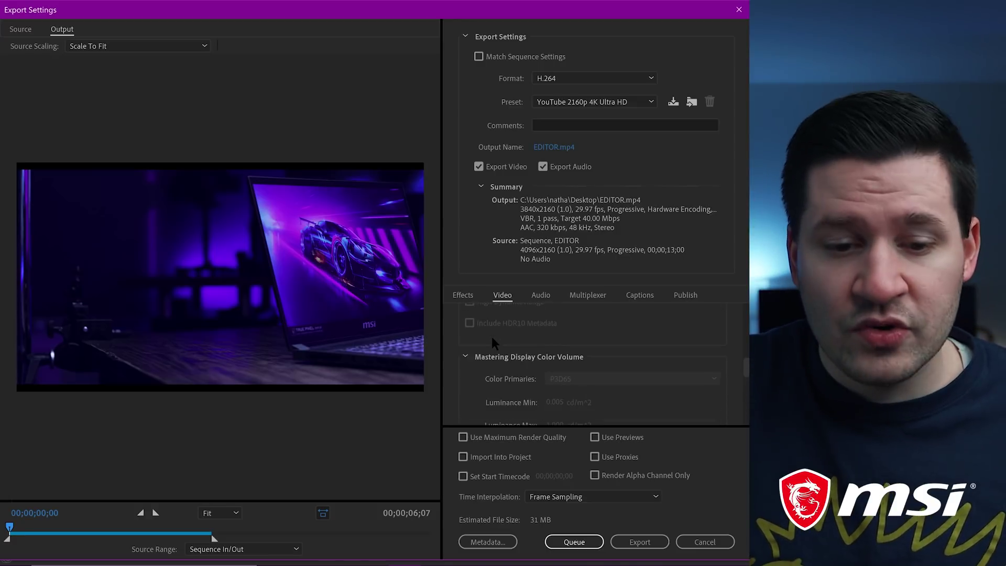
pyautogui.scroll(-5, 524, 361)
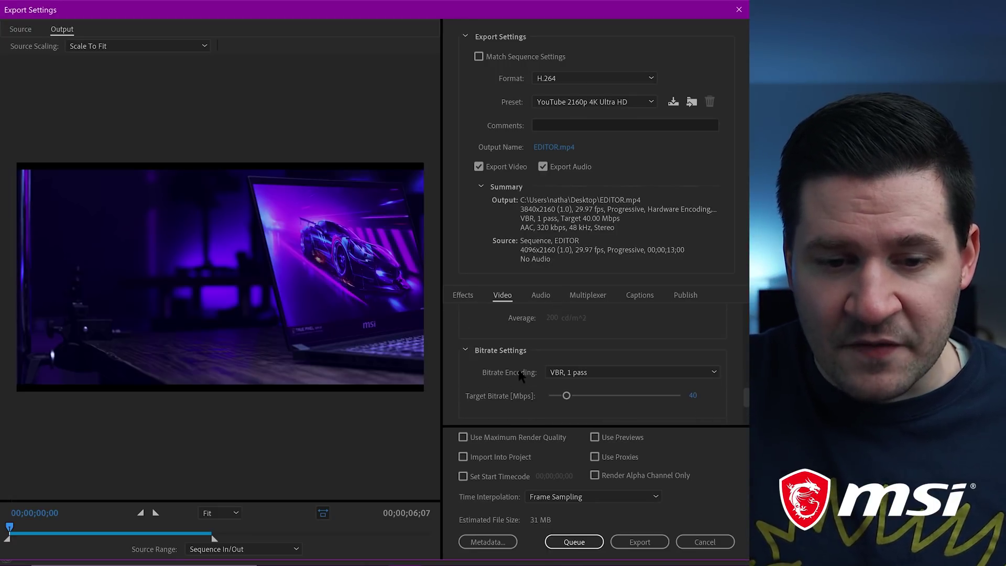
pyautogui.scroll(-3, 530, 365)
pyautogui.scroll(15, 529, 361)
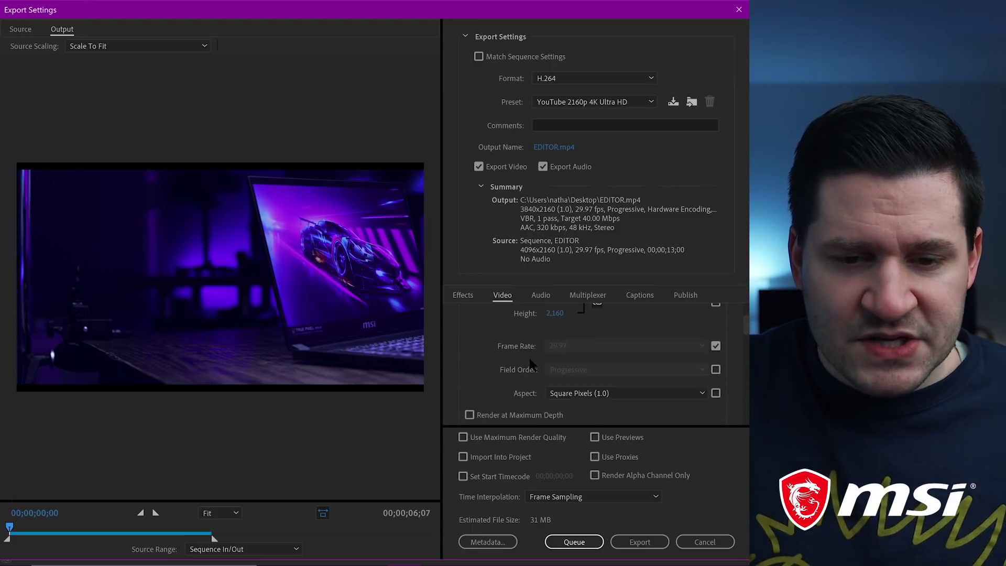
pyautogui.click(644, 545)
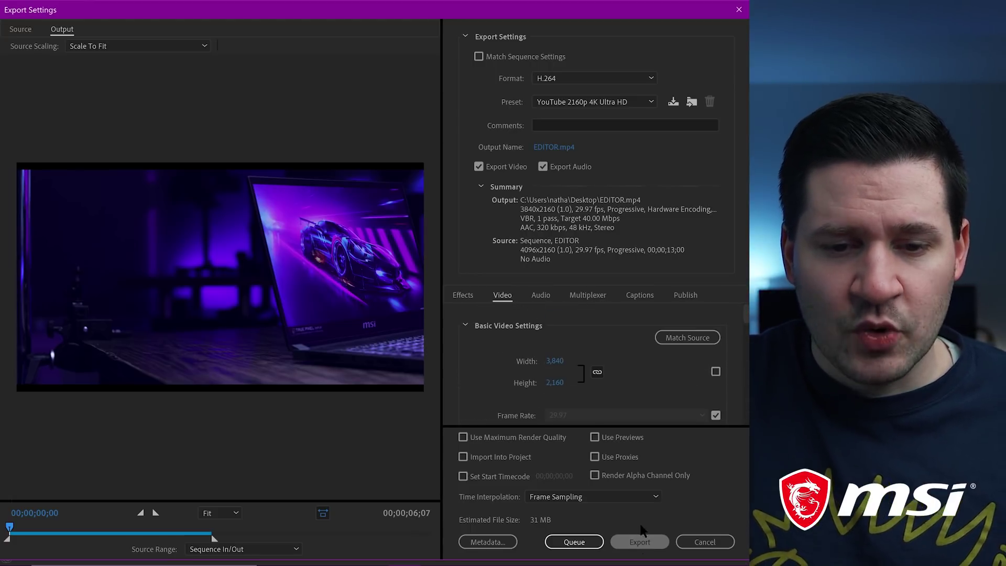
# Step: Move the encoding progress dialog aside, then scrub into the walk-by transition after export
pyautogui.moveTo(426, 233); pyautogui.dragTo(685, 326)
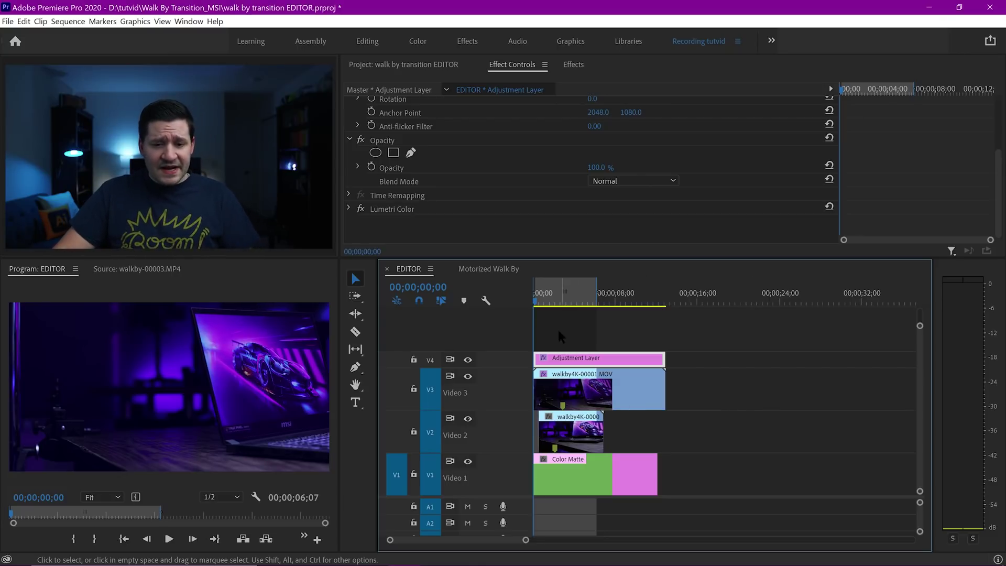
pyautogui.moveTo(557, 304); pyautogui.dragTo(570, 303)
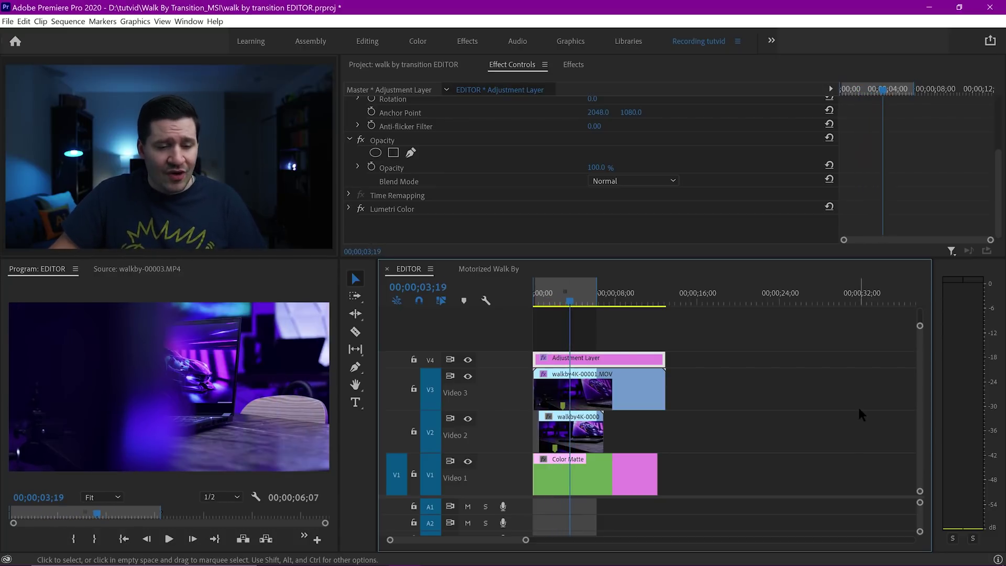